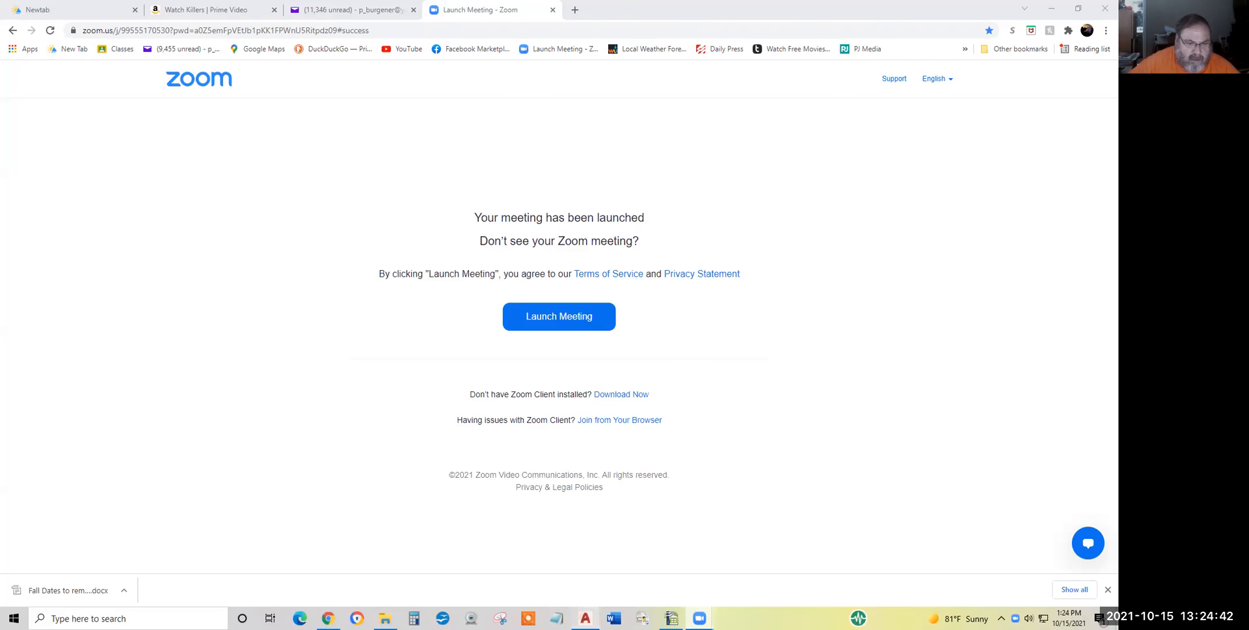
# Step: Switch to the As Turned in drawing in AutoCAD, maximize its window and examine the two annotated rows of cubes
pyautogui.click(586, 618)
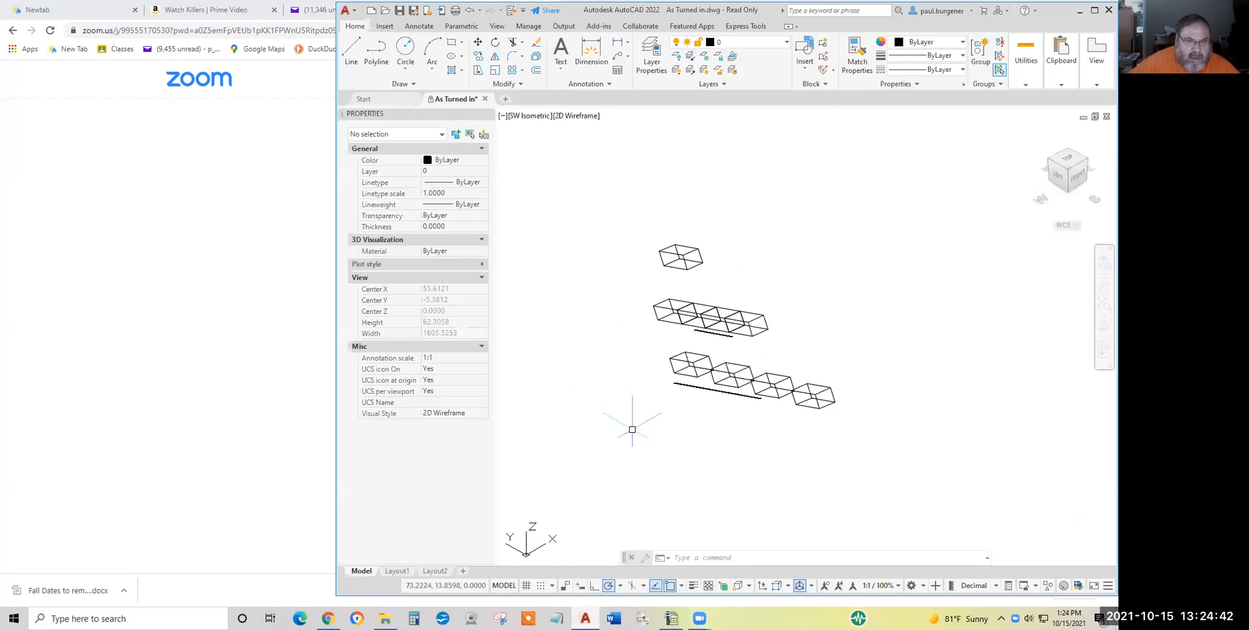
pyautogui.click(1096, 10)
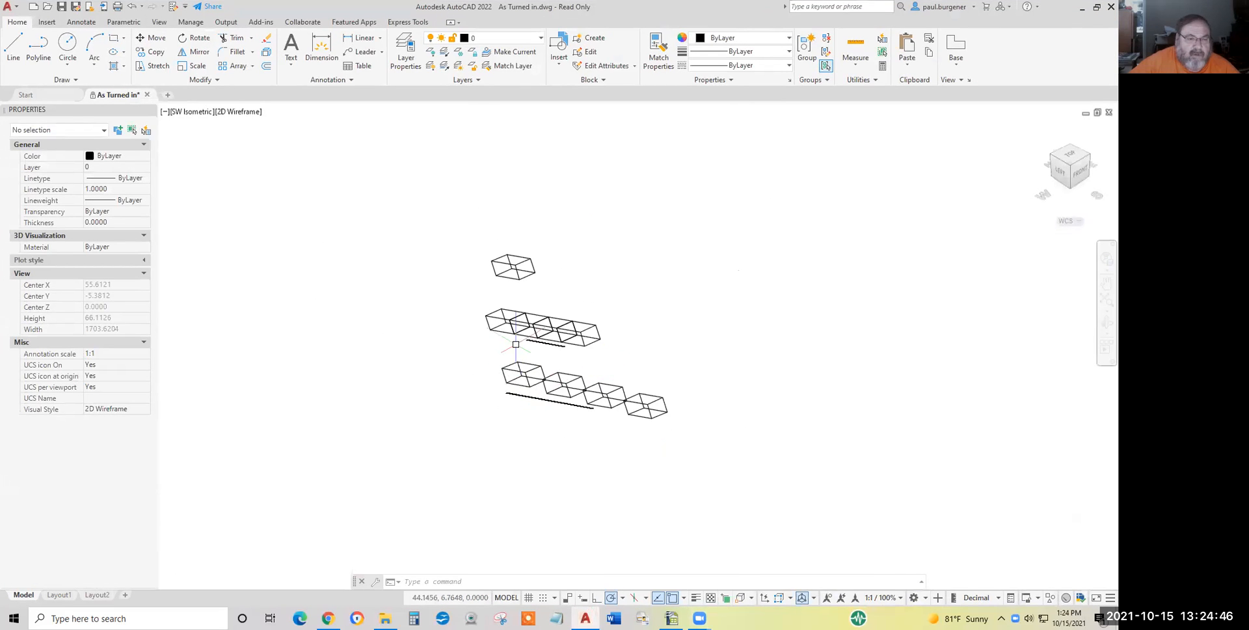
pyautogui.scroll(4, 518, 344)
pyautogui.scroll(3, 517, 344)
pyautogui.moveTo(582, 348)
pyautogui.mouseDown(button='middle')
pyautogui.moveTo(423, 344)
pyautogui.moveTo(389, 291)
pyautogui.mouseUp(button='middle')
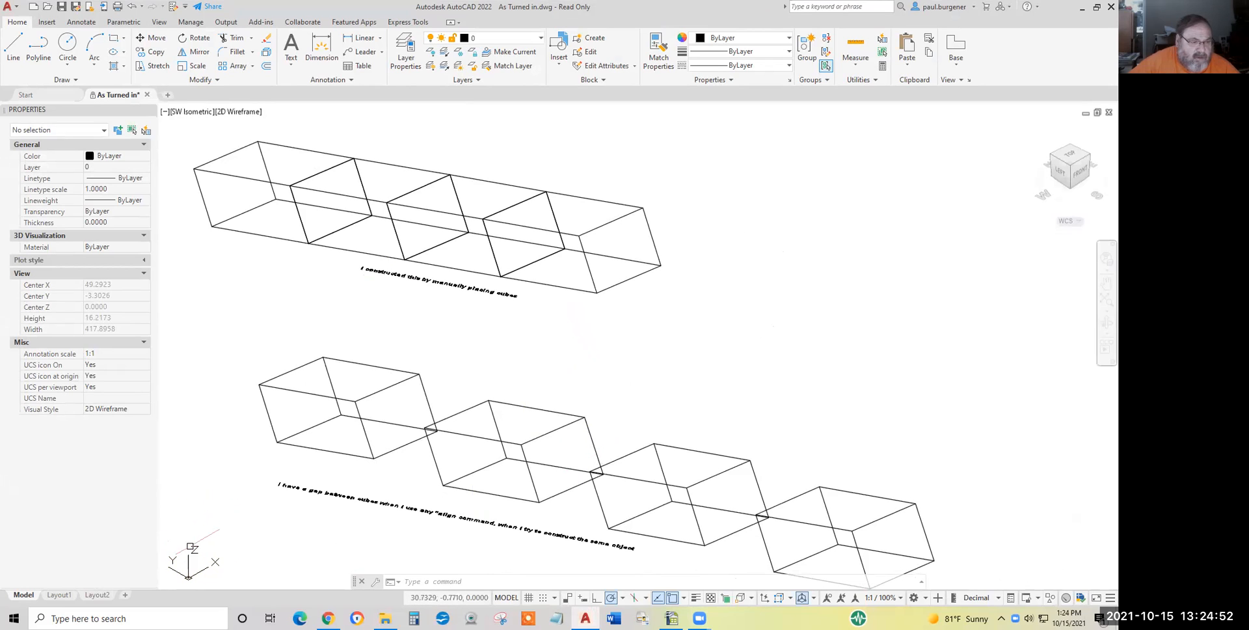
pyautogui.scroll(2, 195, 574)
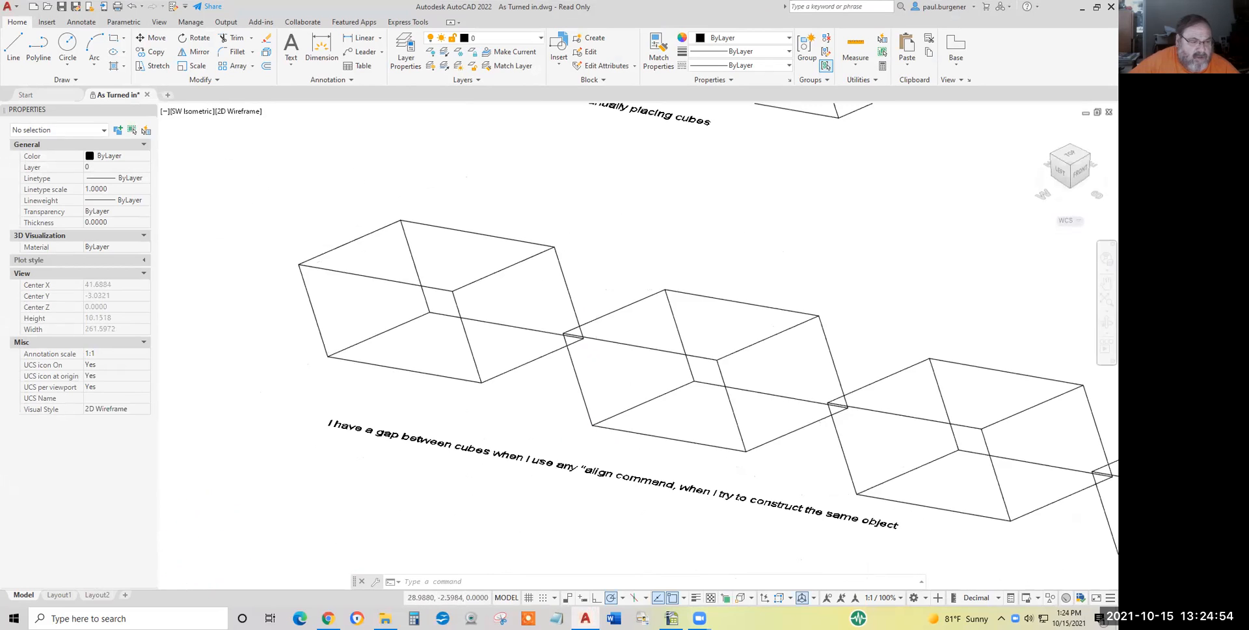
pyautogui.scroll(-2, 189, 575)
pyautogui.scroll(-3, 188, 575)
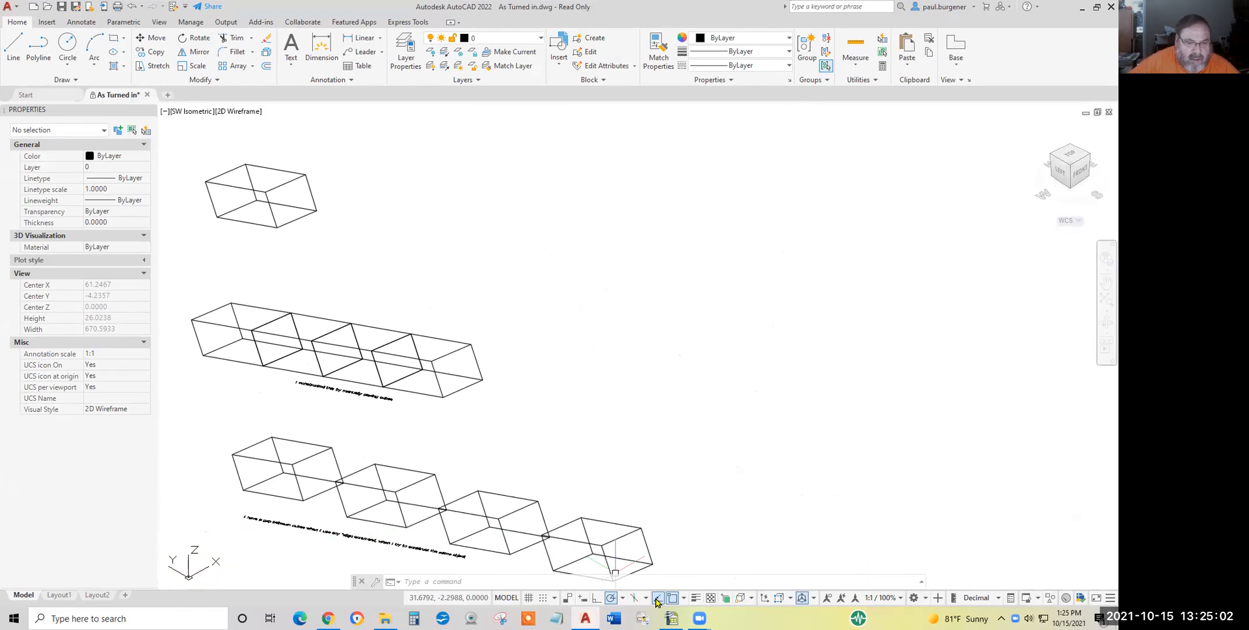
# Step: Check which running object snap modes are enabled, leaving the settings as they are
pyautogui.click(684, 598)
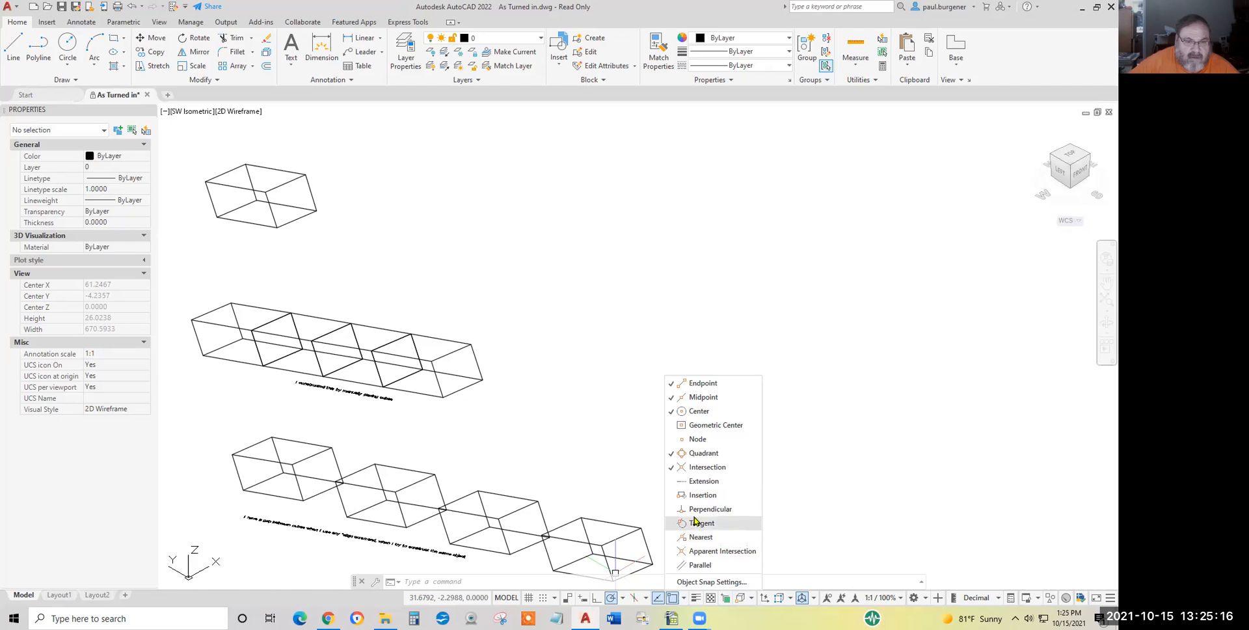
pyautogui.click(555, 446)
pyautogui.moveTo(535, 413)
pyautogui.mouseDown(button='middle')
pyautogui.moveTo(962, 220)
pyautogui.moveTo(962, 342)
pyautogui.moveTo(831, 382)
pyautogui.mouseUp(button='middle')
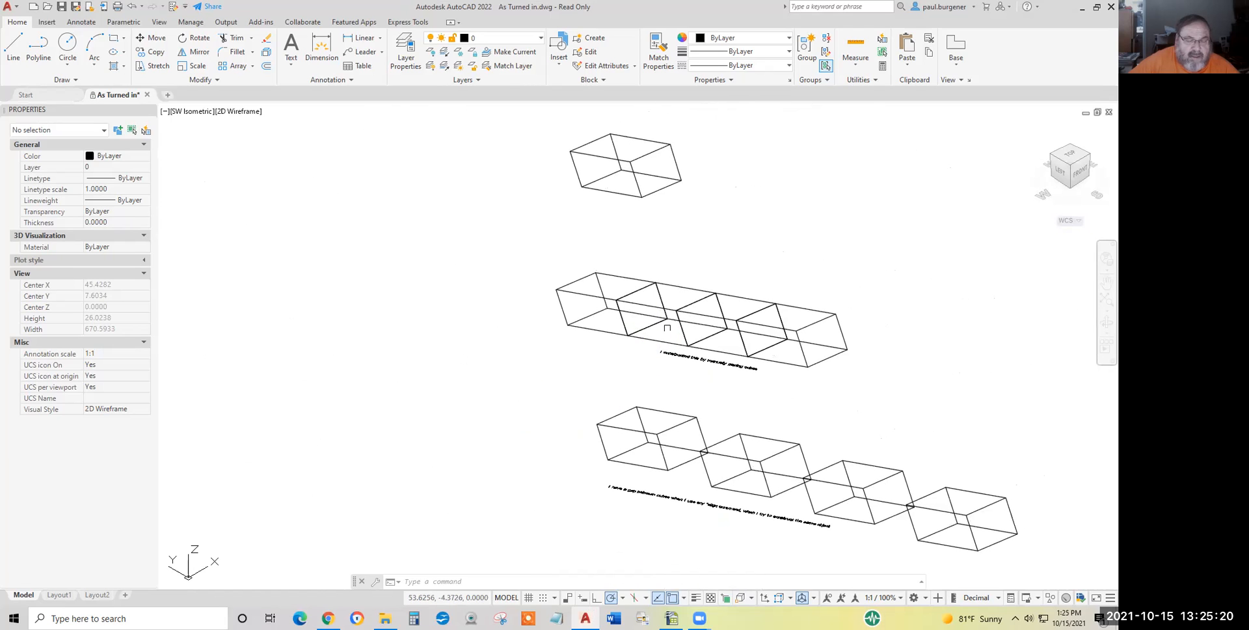
# Step: Examine up close the corner where adjacent cubes meet in the manually placed row, and compare it with the gapped row
pyautogui.scroll(8, 673, 309)
pyautogui.scroll(12, 674, 309)
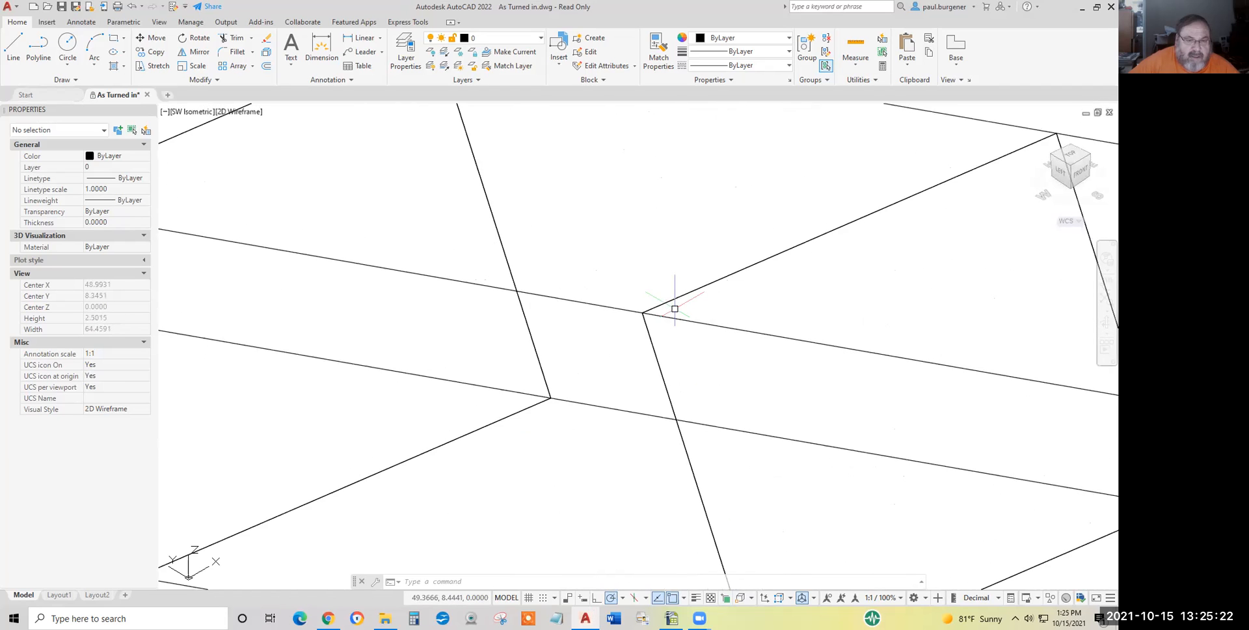
pyautogui.scroll(8, 599, 321)
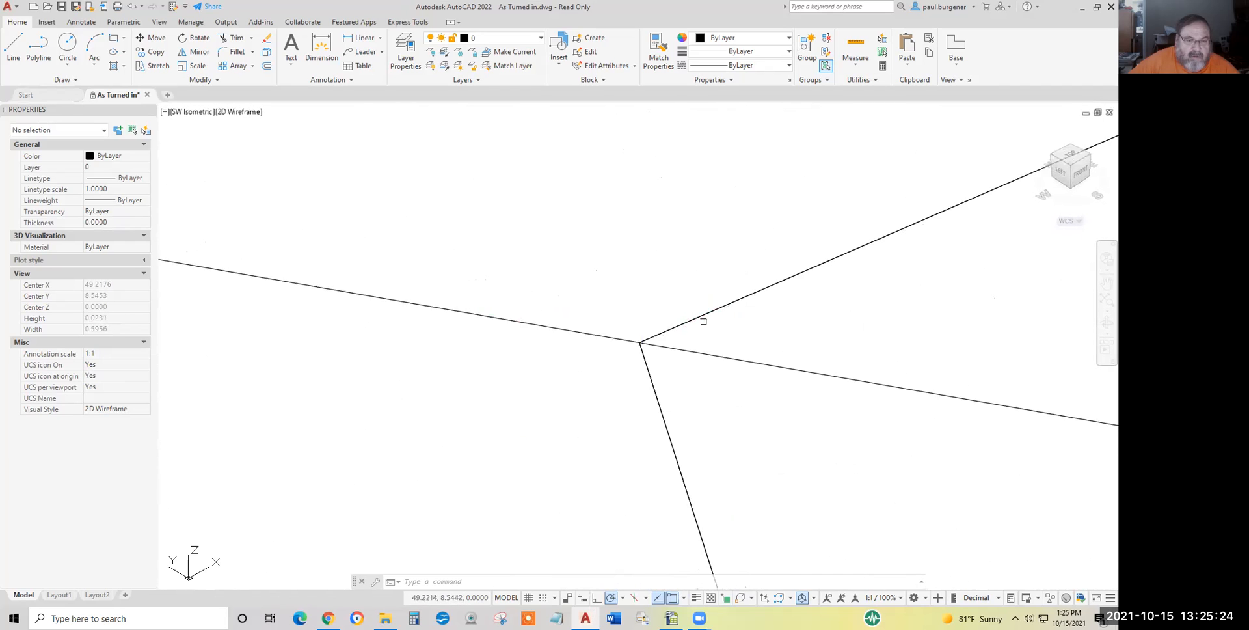
pyautogui.scroll(5, 577, 353)
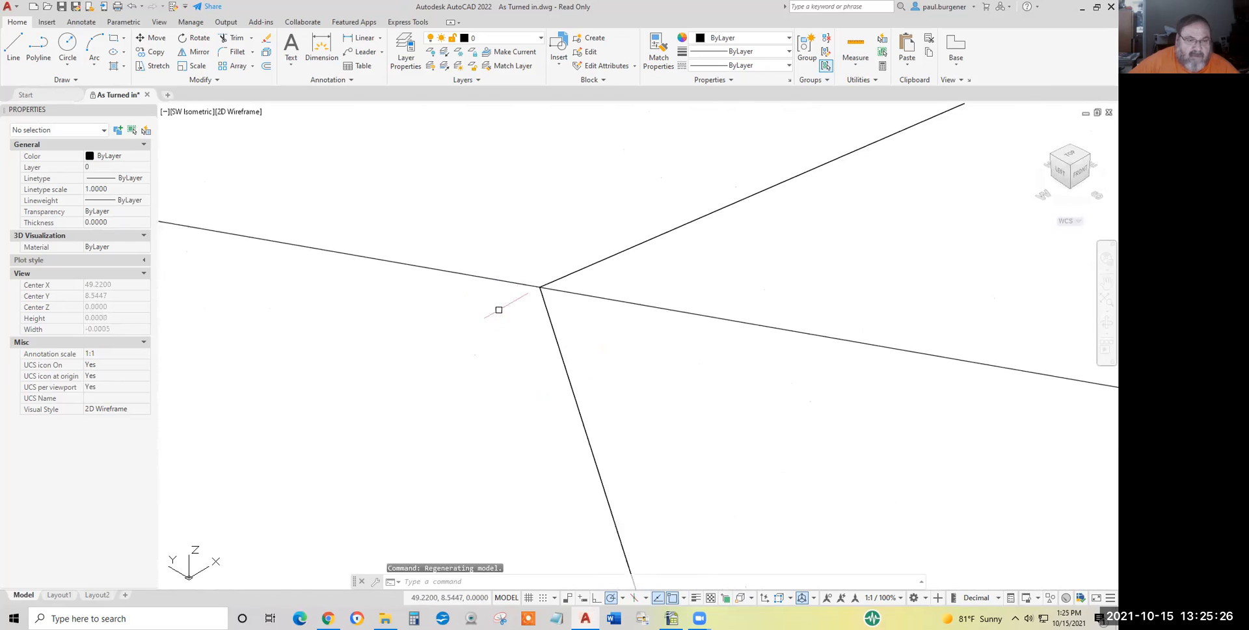
pyautogui.scroll(-15, 637, 198)
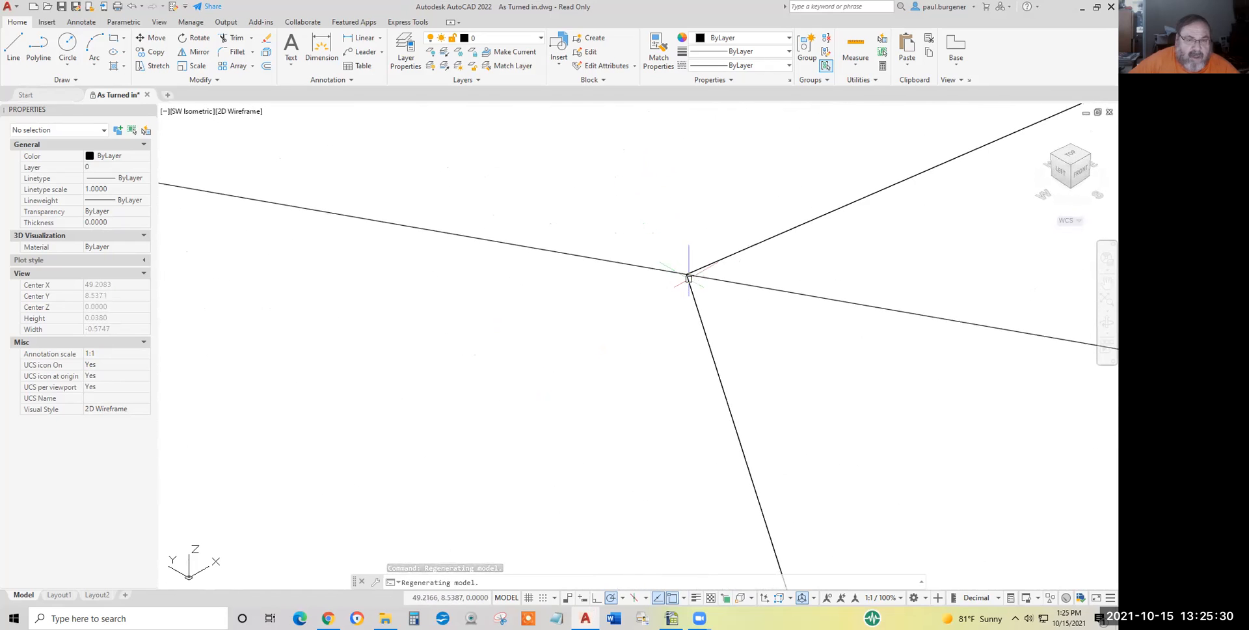
pyautogui.scroll(-15, 689, 278)
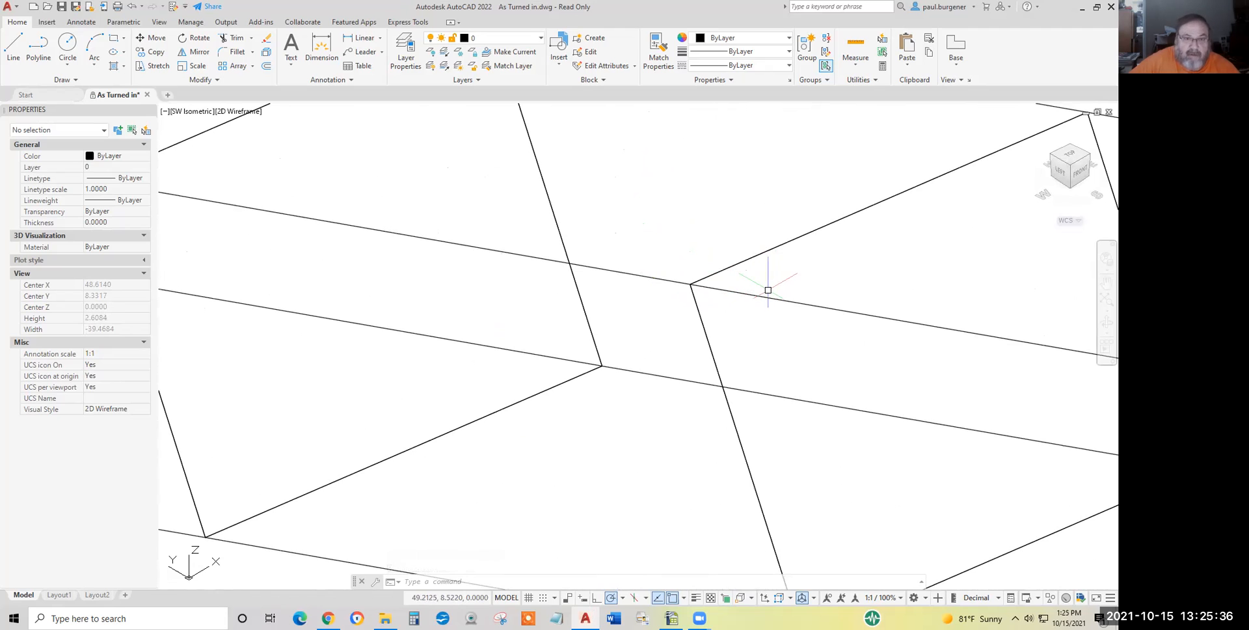
pyautogui.scroll(-5, 768, 290)
pyautogui.moveTo(779, 323)
pyautogui.mouseDown(button='middle')
pyautogui.moveTo(748, 292)
pyautogui.moveTo(585, 229)
pyautogui.moveTo(568, 203)
pyautogui.mouseUp(button='middle')
pyautogui.scroll(-2, 634, 354)
pyautogui.moveTo(787, 435); pyautogui.dragTo(741, 299, button='middle')
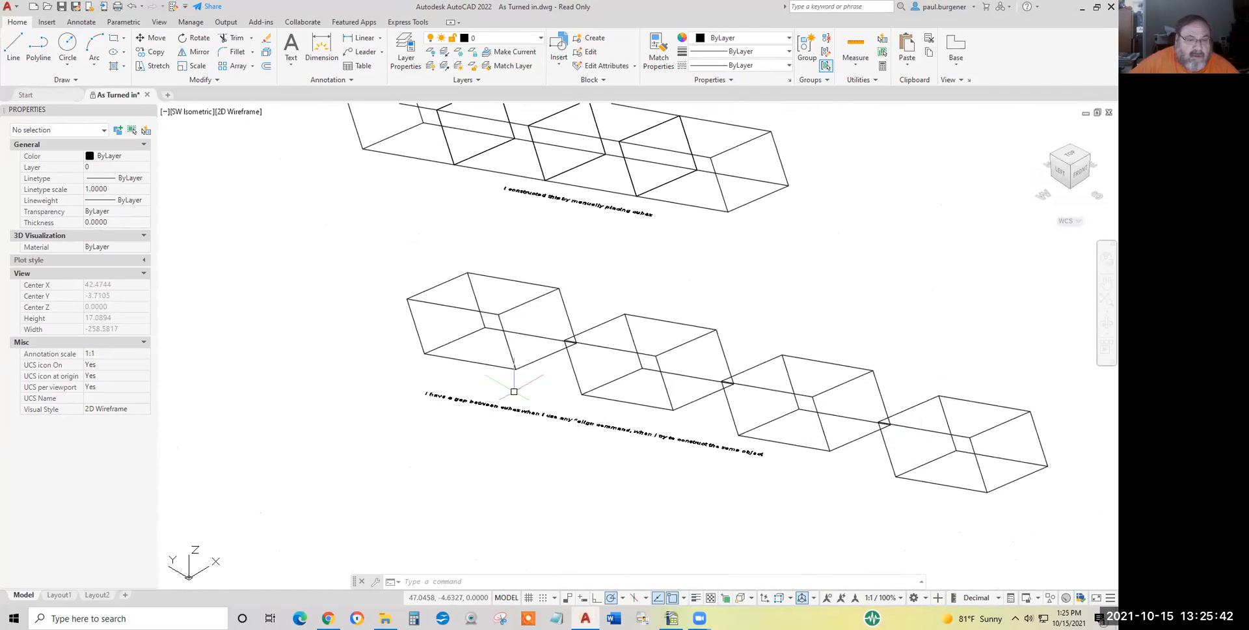
# Step: Align the second cube of the gapped row to the first cube's end face, using three matching pairs of corner points
pyautogui.click(1104, 324)
pyautogui.moveTo(694, 415); pyautogui.dragTo(669, 409)
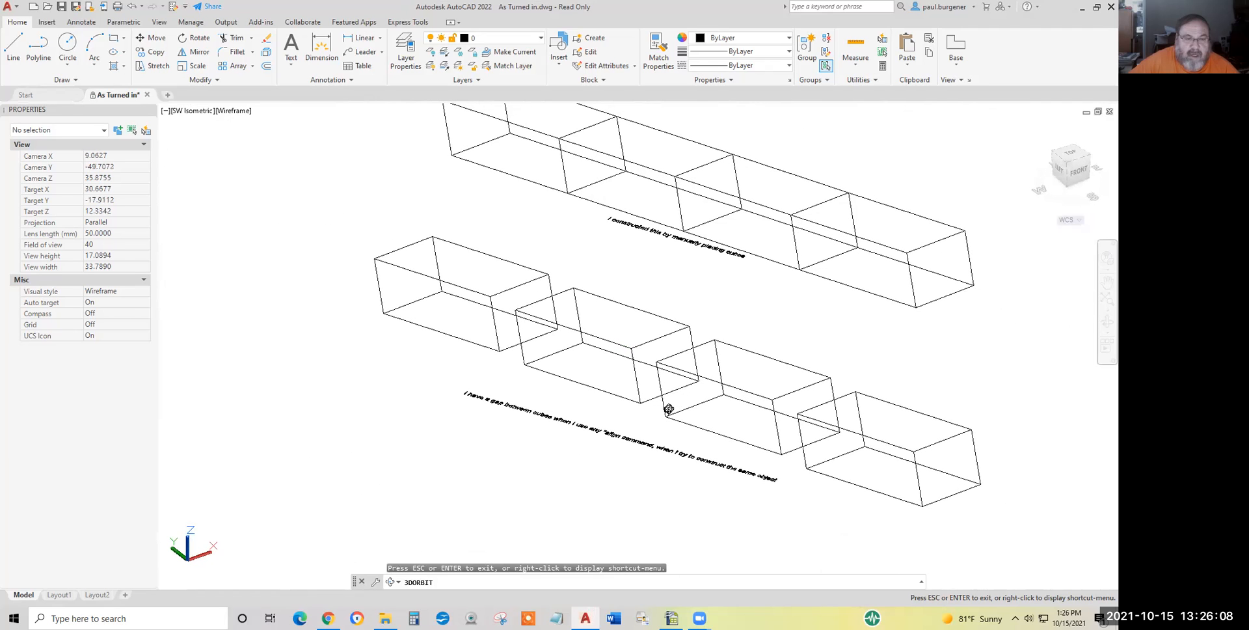
pyautogui.scroll(2, 649, 367)
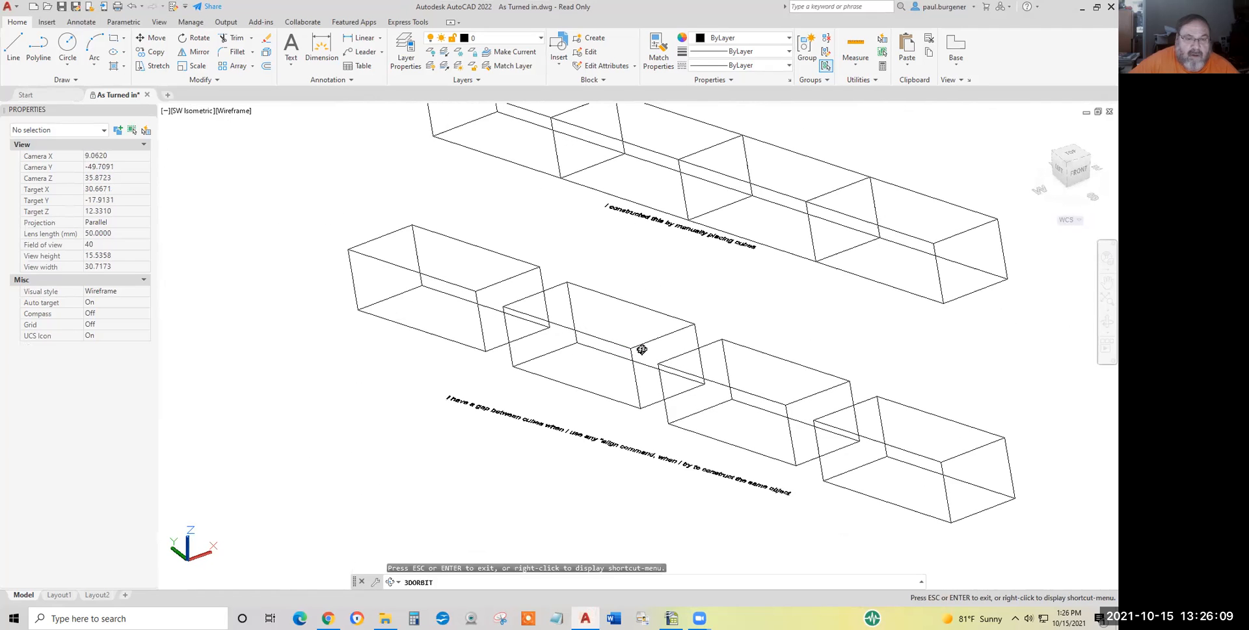
pyautogui.rightClick(619, 296)
pyautogui.click(643, 306)
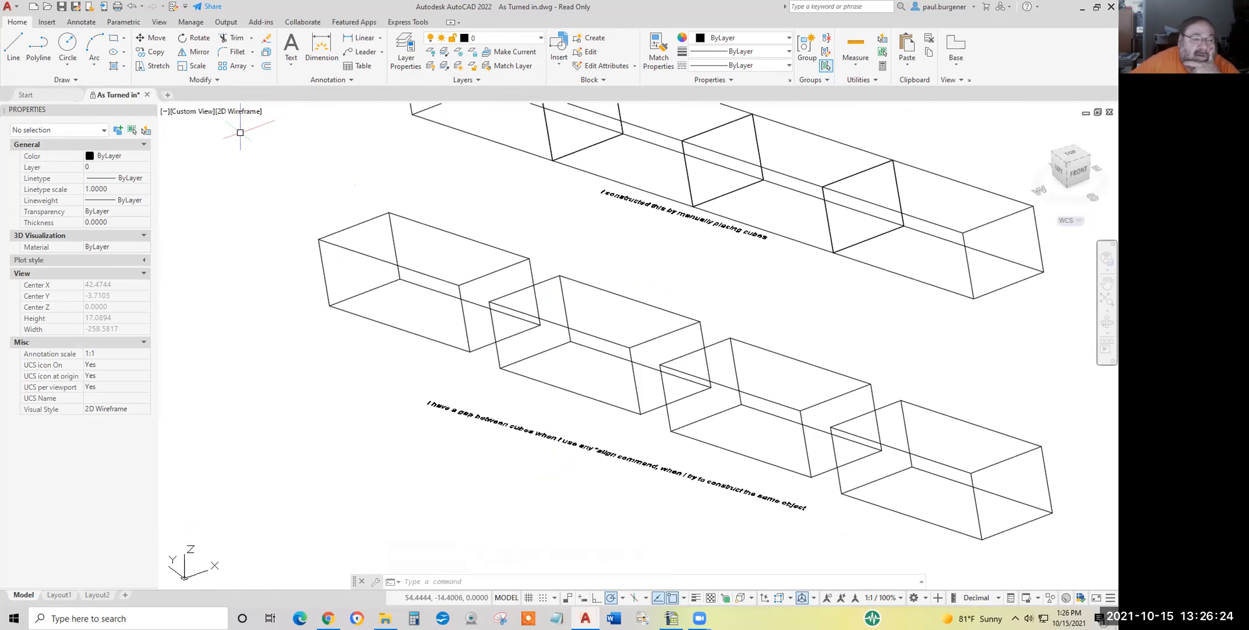
pyautogui.click(210, 84)
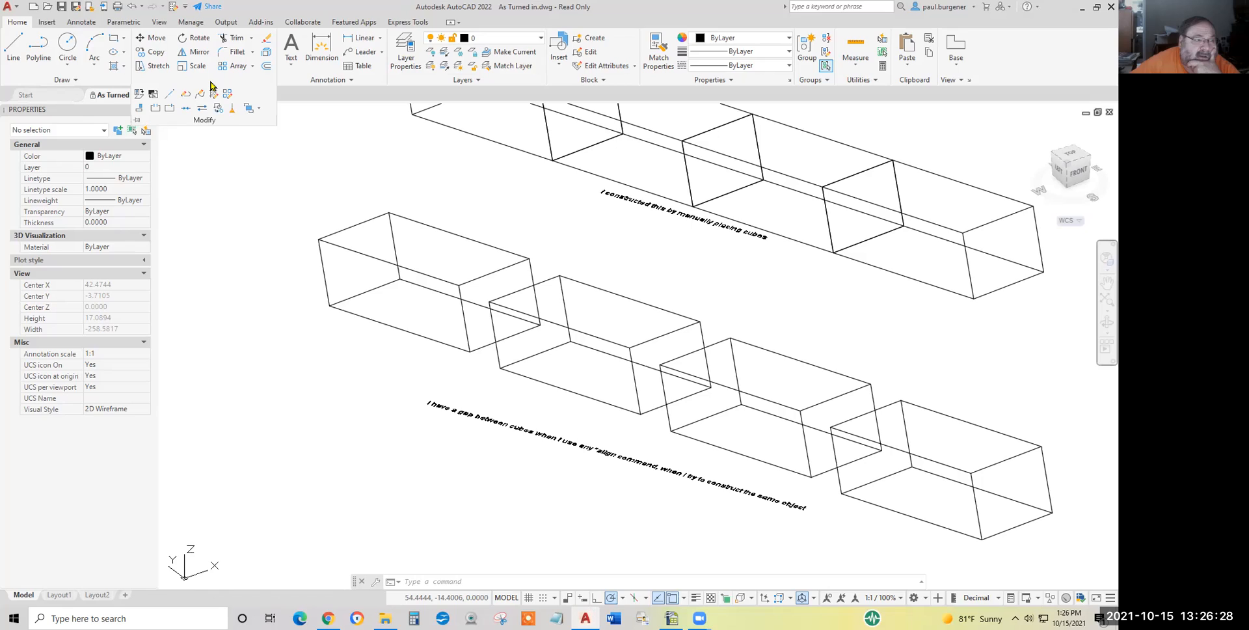
pyautogui.click(141, 113)
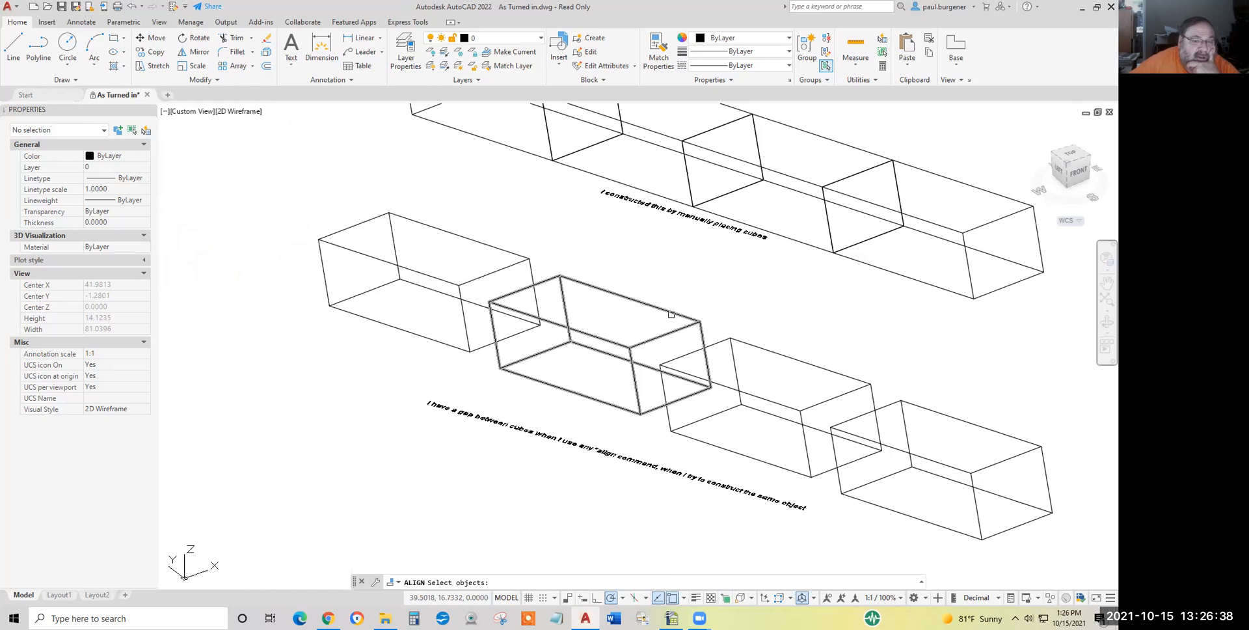
pyautogui.click(669, 312)
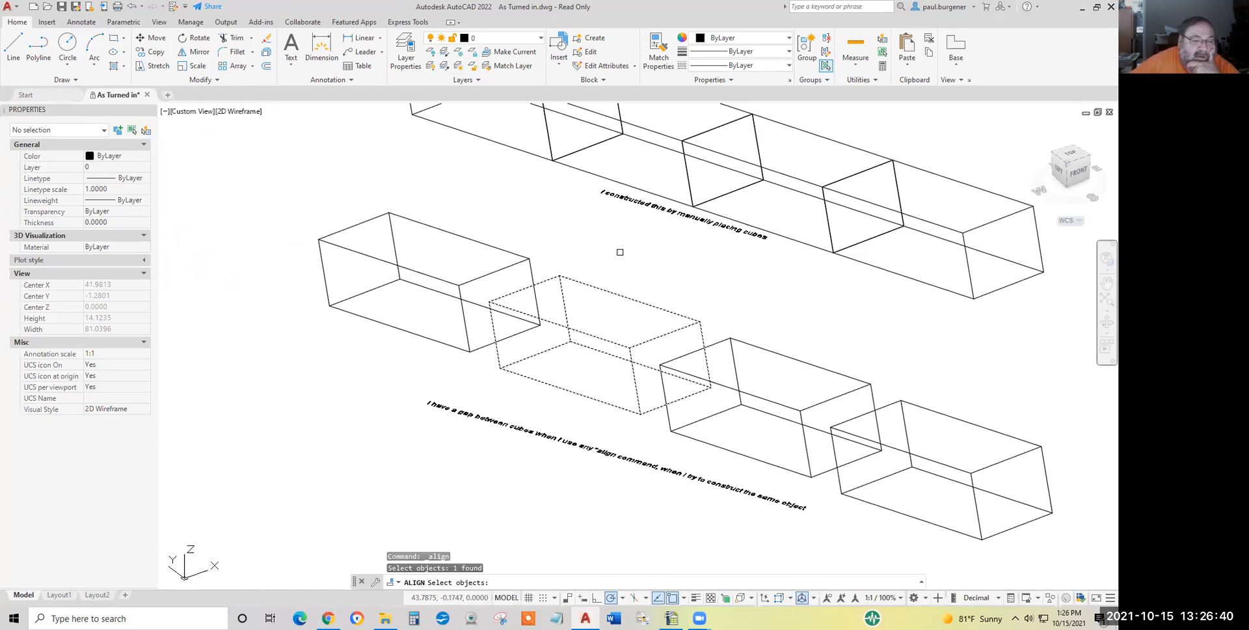
pyautogui.press('Return')
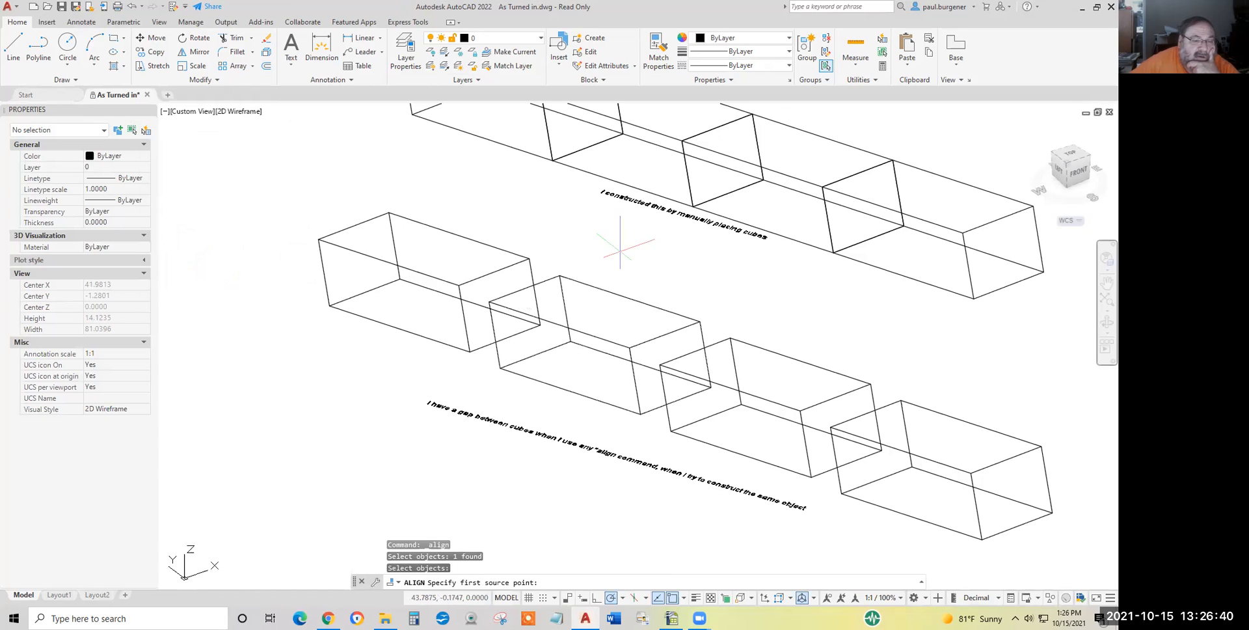
pyautogui.click(488, 303)
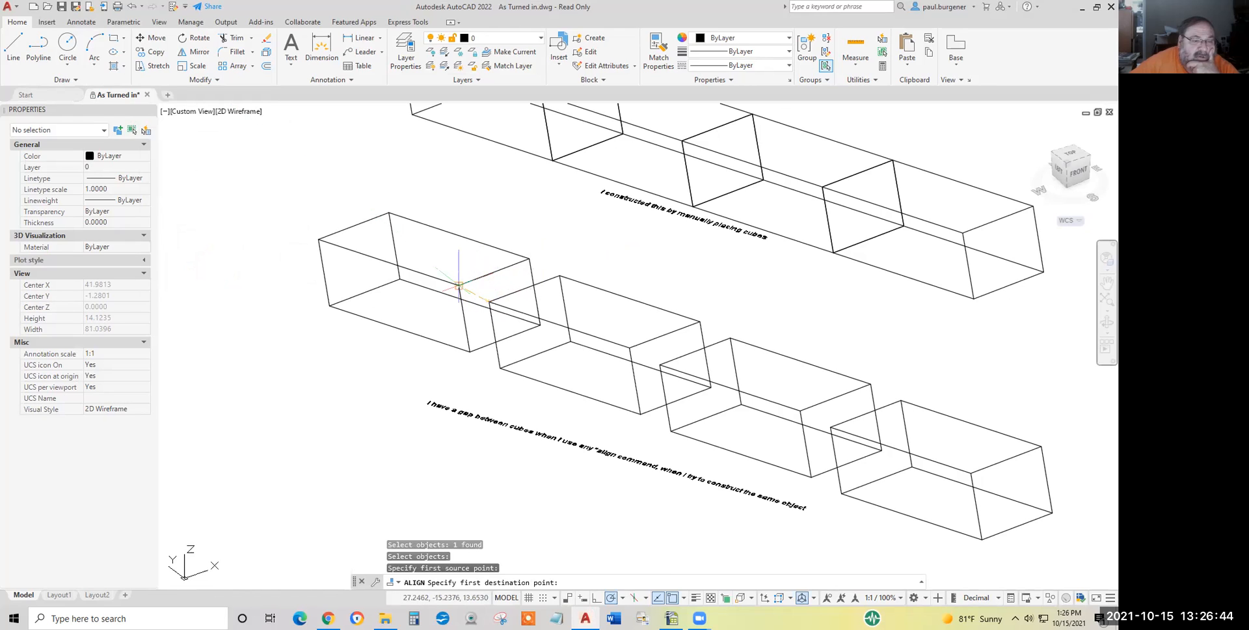
pyautogui.click(459, 285)
pyautogui.click(529, 259)
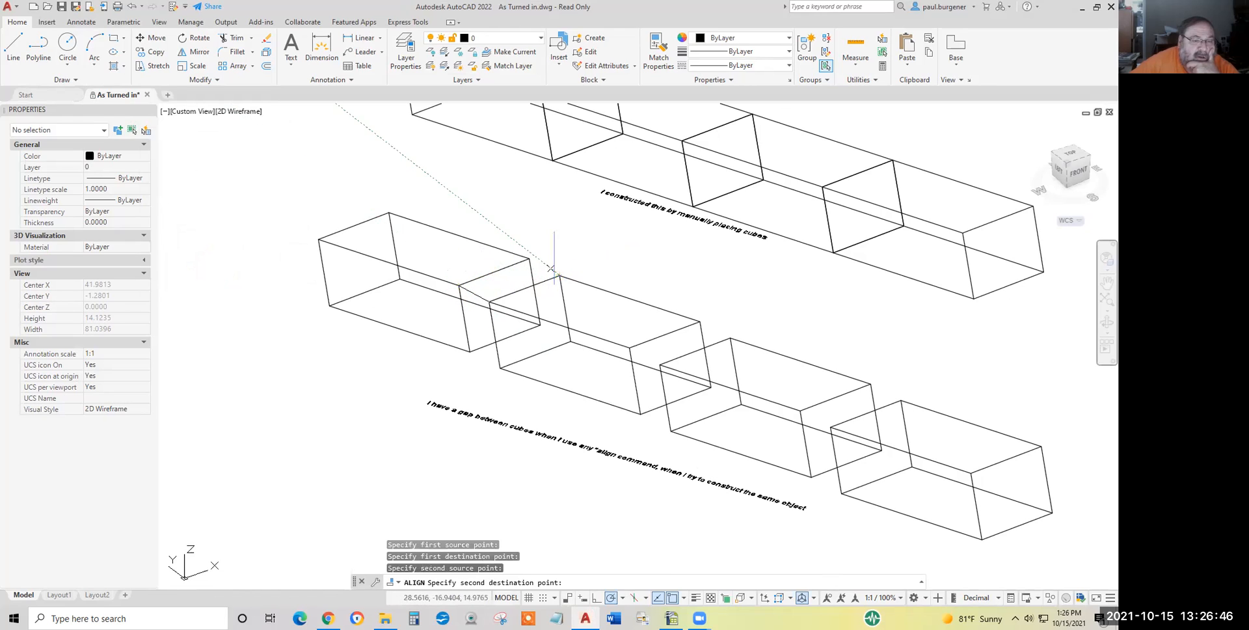
pyautogui.click(560, 276)
pyautogui.click(499, 367)
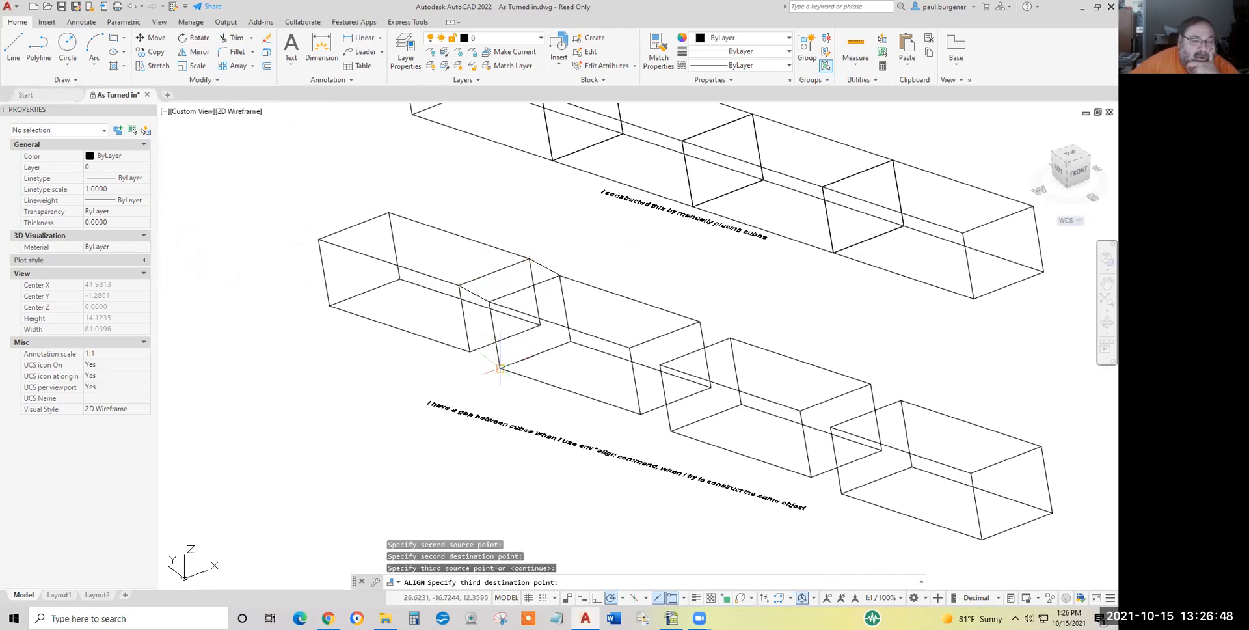
pyautogui.click(471, 351)
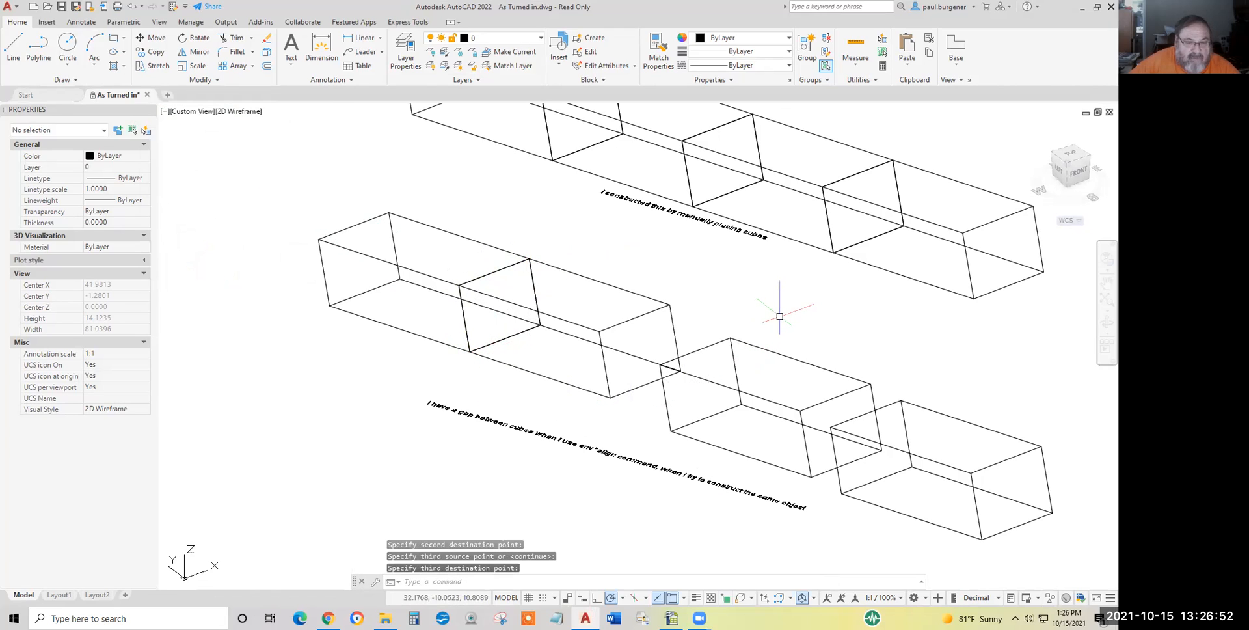
# Step: Align the third cube of the gapped row to the second cube's end face, using three matching pairs of corner points
pyautogui.press('Return')
pyautogui.click(775, 356)
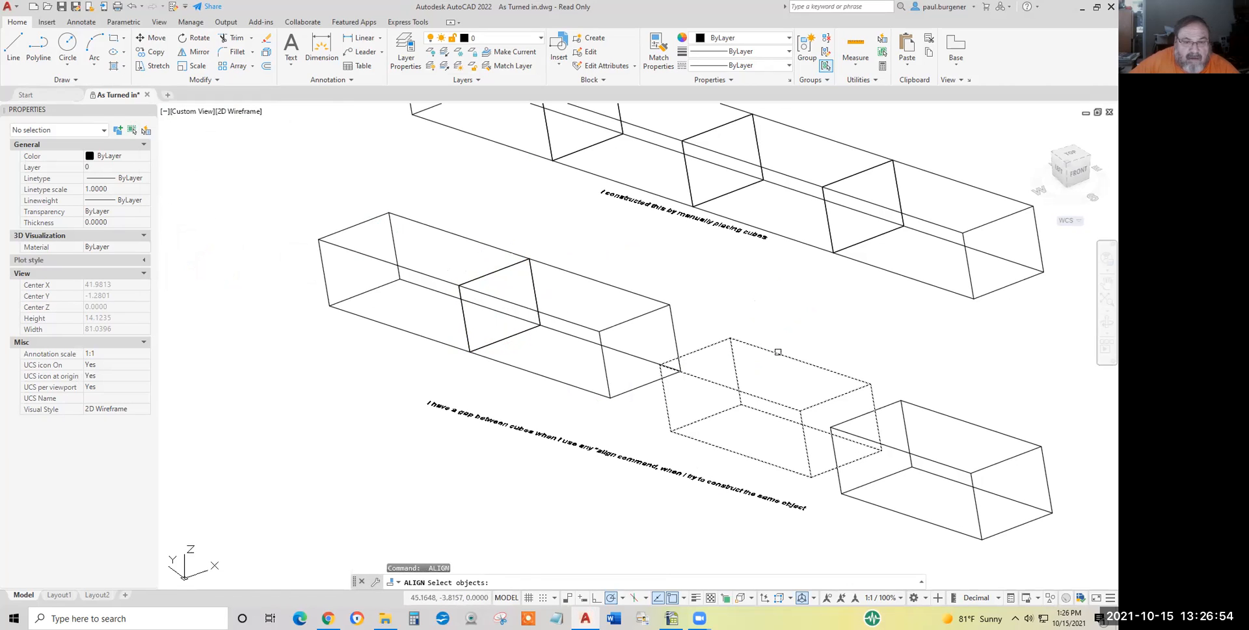
pyautogui.press('Return')
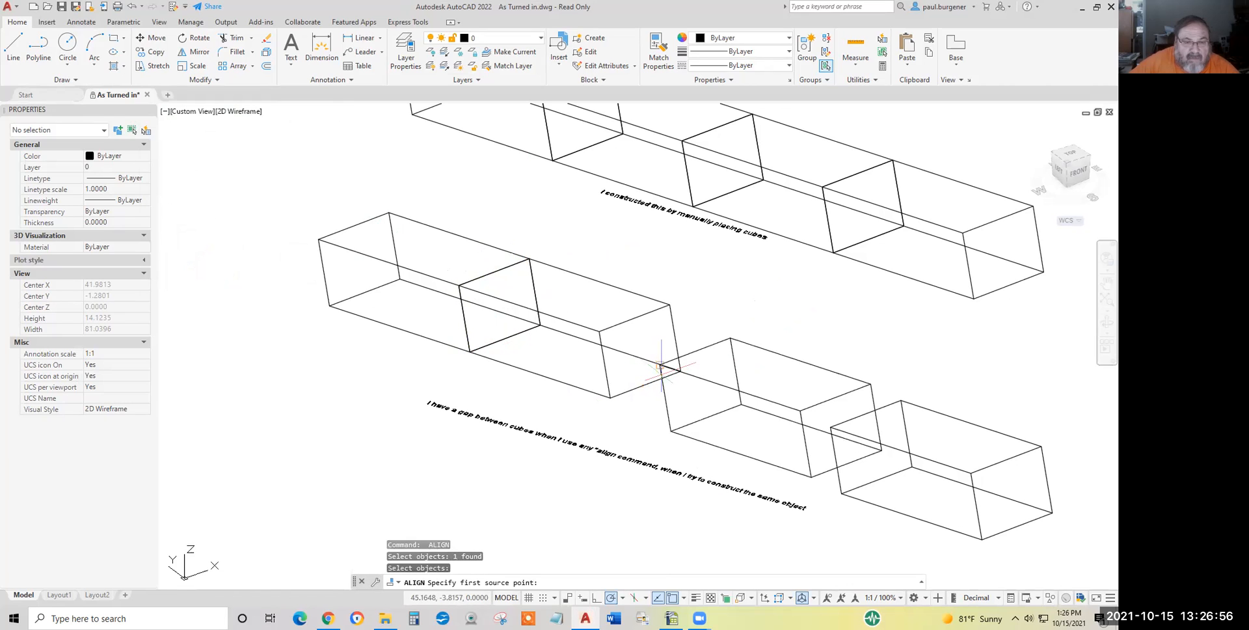
pyautogui.scroll(8, 662, 366)
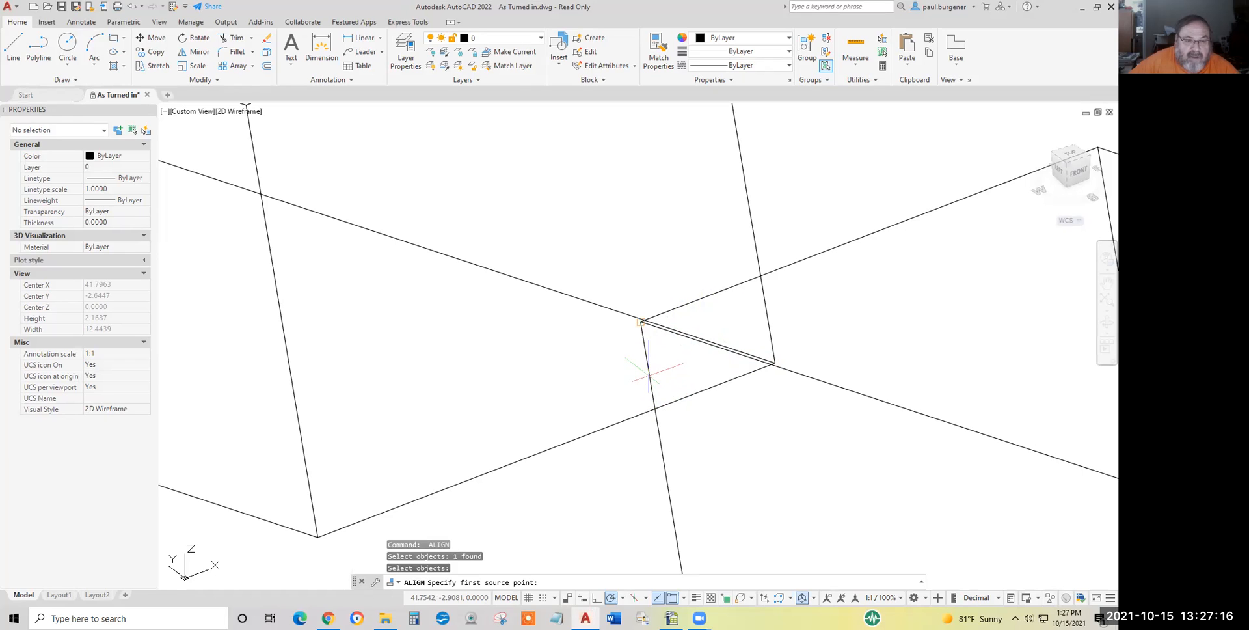
pyautogui.click(642, 322)
pyautogui.scroll(-5, 634, 345)
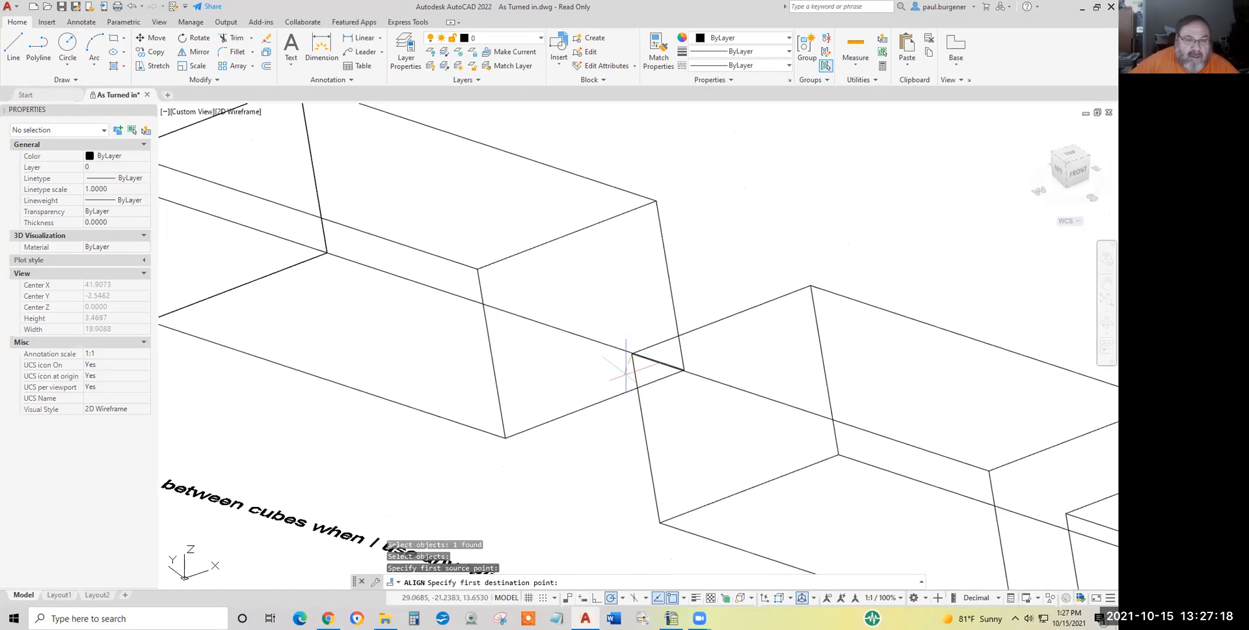
pyautogui.click(533, 309)
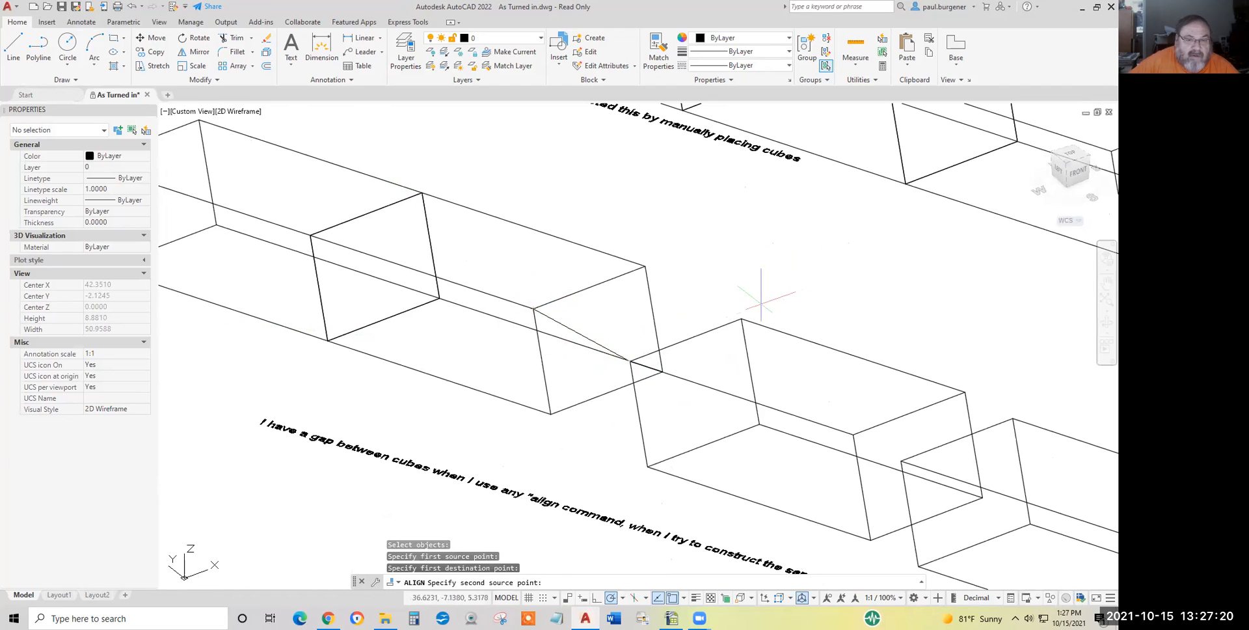
pyautogui.click(741, 319)
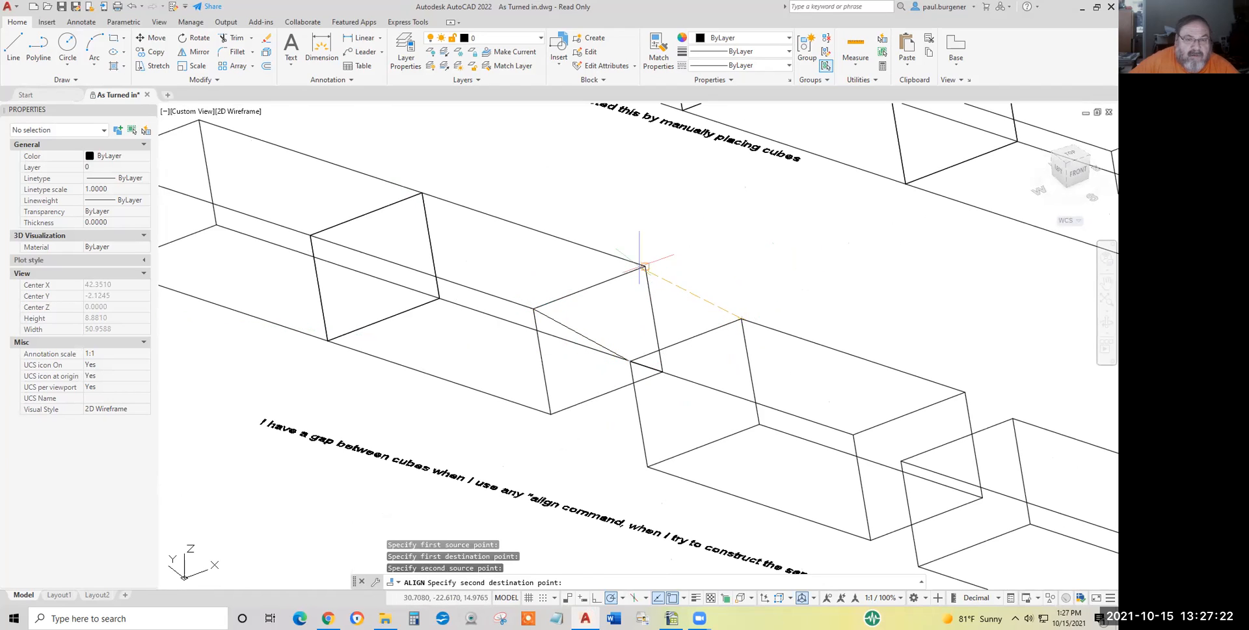
pyautogui.click(645, 267)
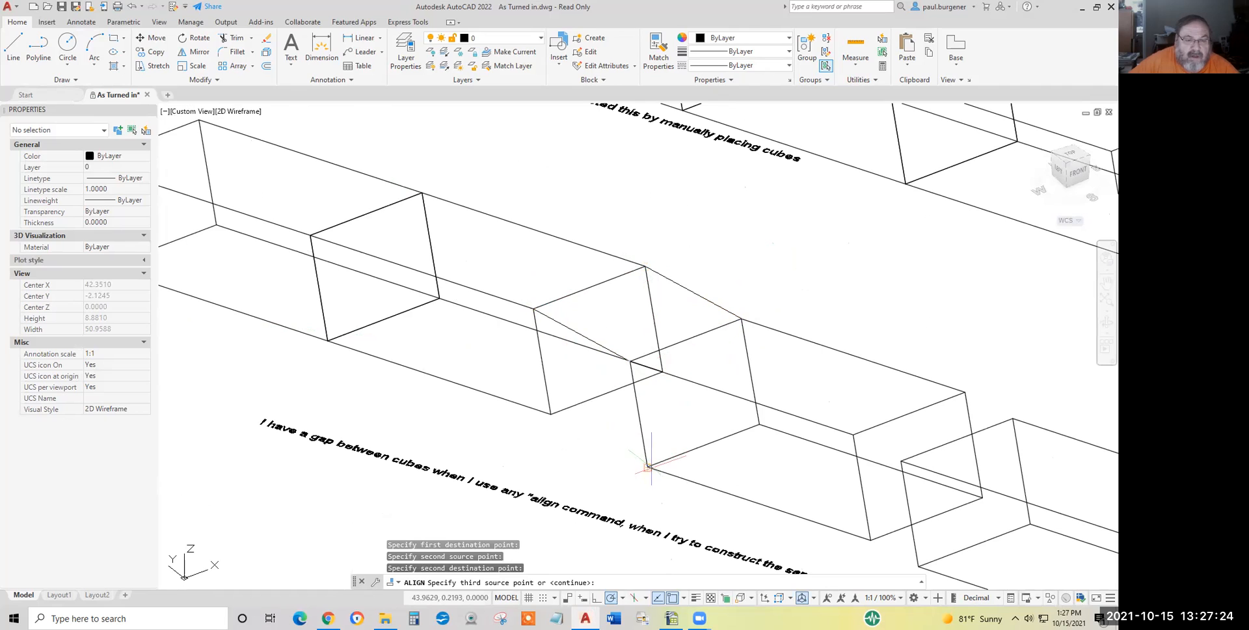
pyautogui.click(647, 467)
pyautogui.click(550, 411)
pyautogui.press('Return')
pyautogui.scroll(6, 540, 297)
pyautogui.moveTo(461, 461)
pyautogui.mouseDown(button='middle')
pyautogui.moveTo(742, 289)
pyautogui.moveTo(639, 289)
pyautogui.mouseUp(button='middle')
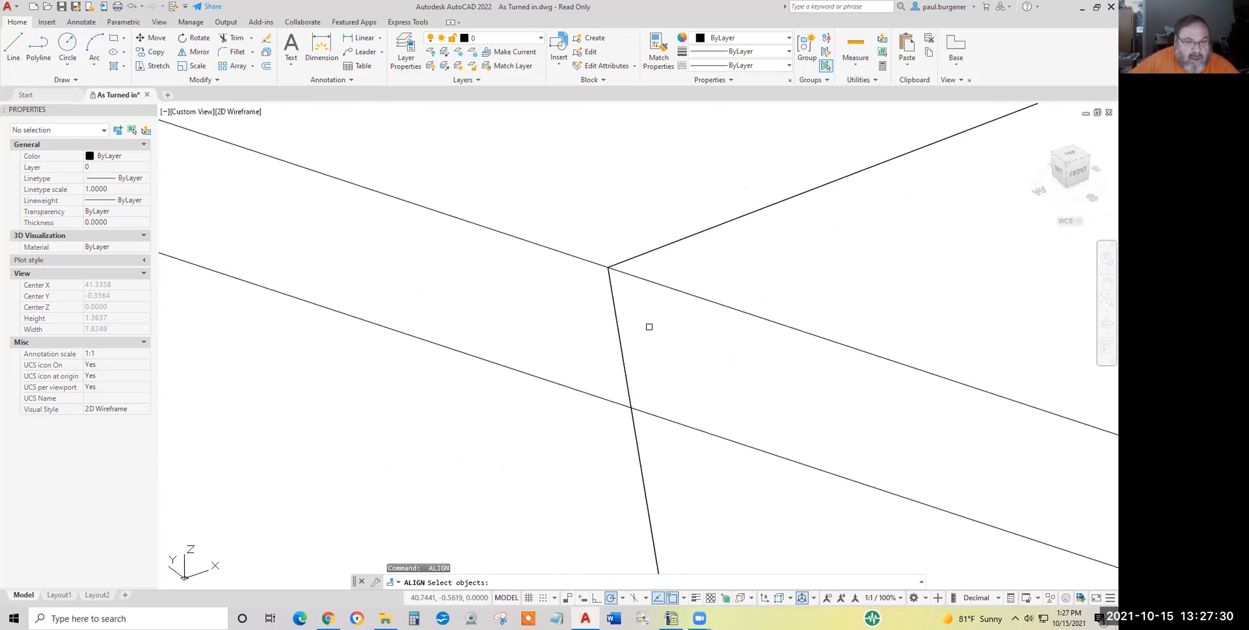
pyautogui.write('z')
pyautogui.press('Return')
pyautogui.write('w')
pyautogui.press('Return')
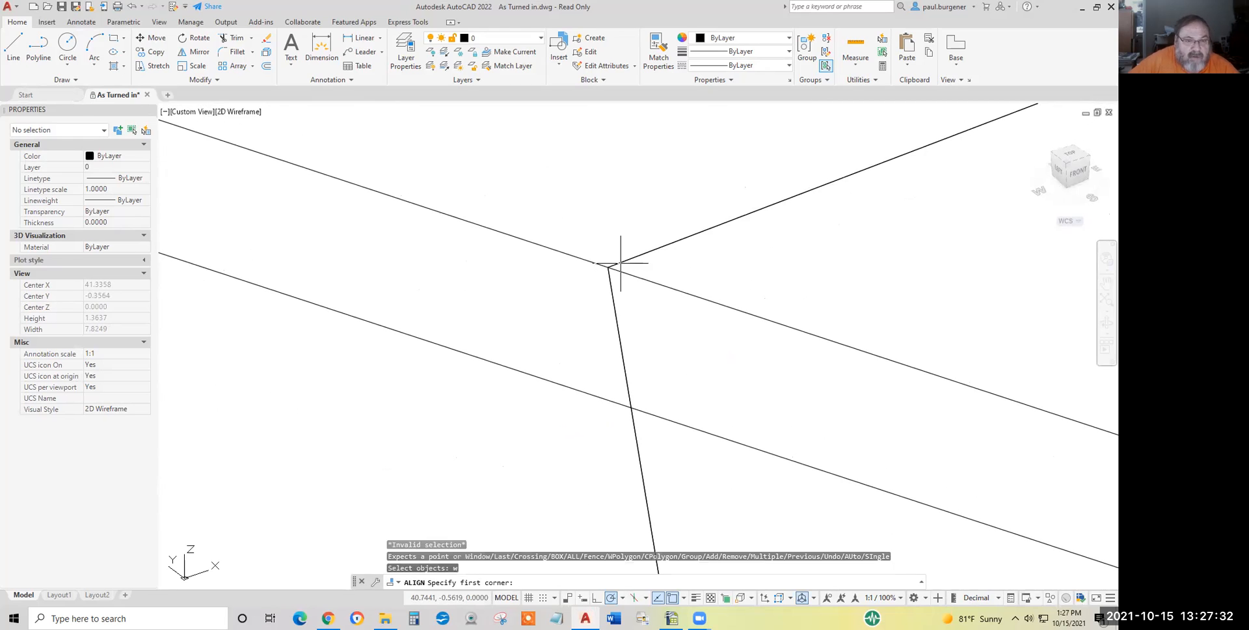
pyautogui.click(607, 266)
pyautogui.click(610, 270)
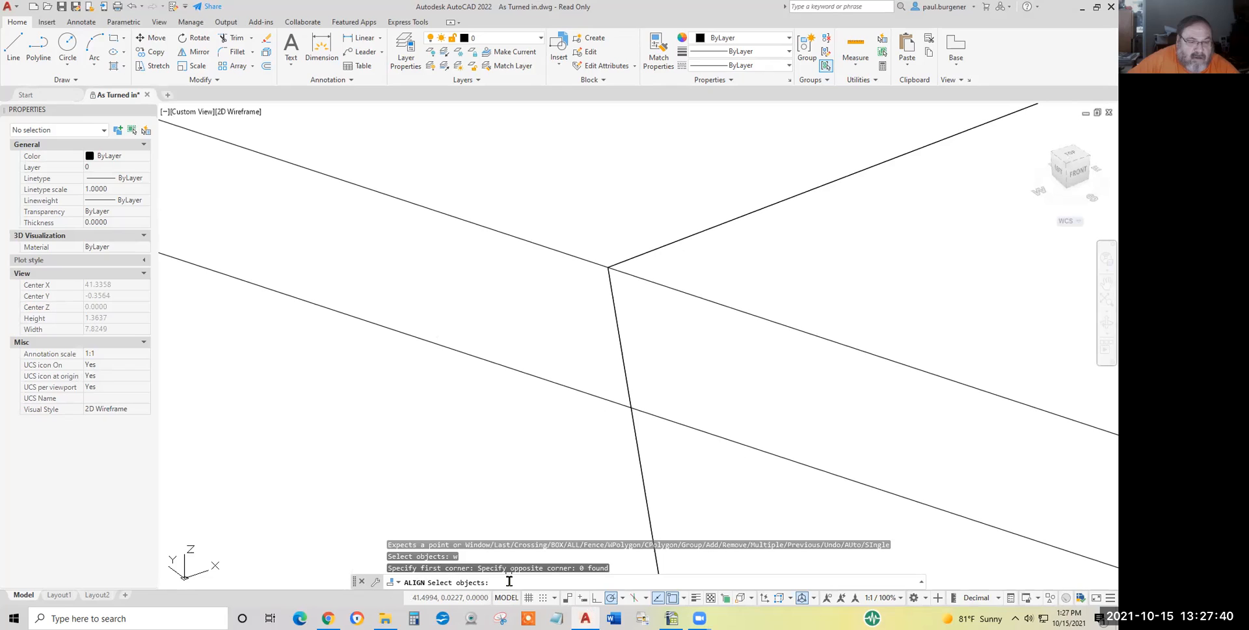
pyautogui.press('Escape')
pyautogui.press('Escape')
pyautogui.press('Escape')
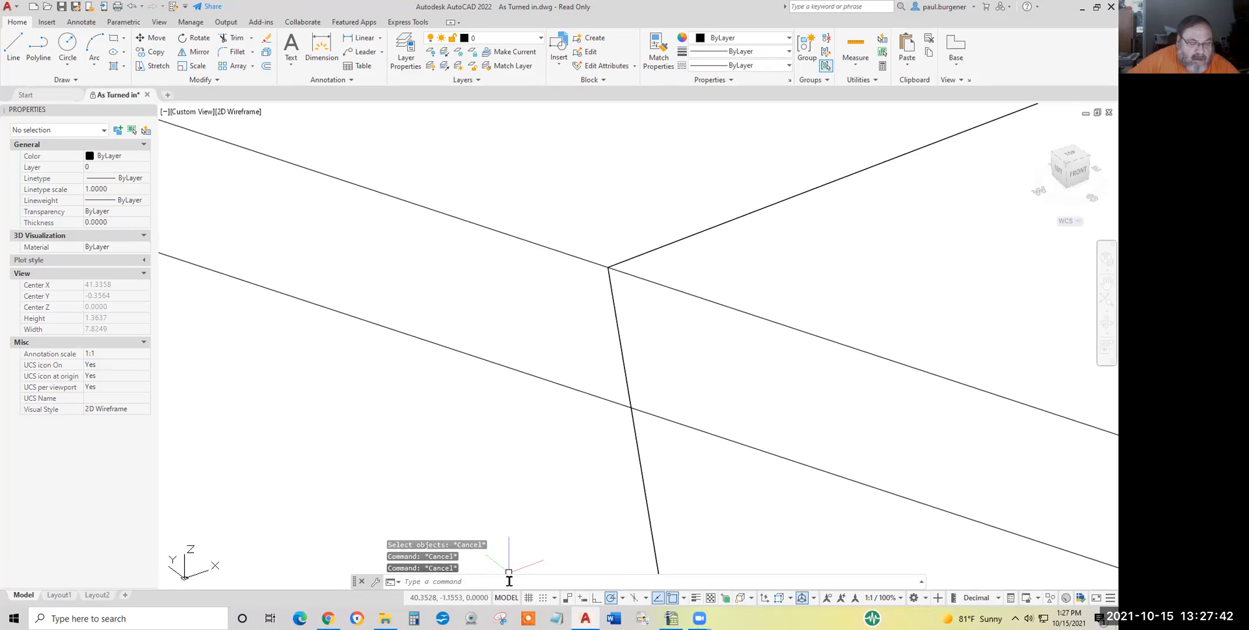
# Step: Magnify a corner where two aligned cubes meet using successive zoom windows to check the joint for a gap
pyautogui.write('z')
pyautogui.press('Return')
pyautogui.write('w')
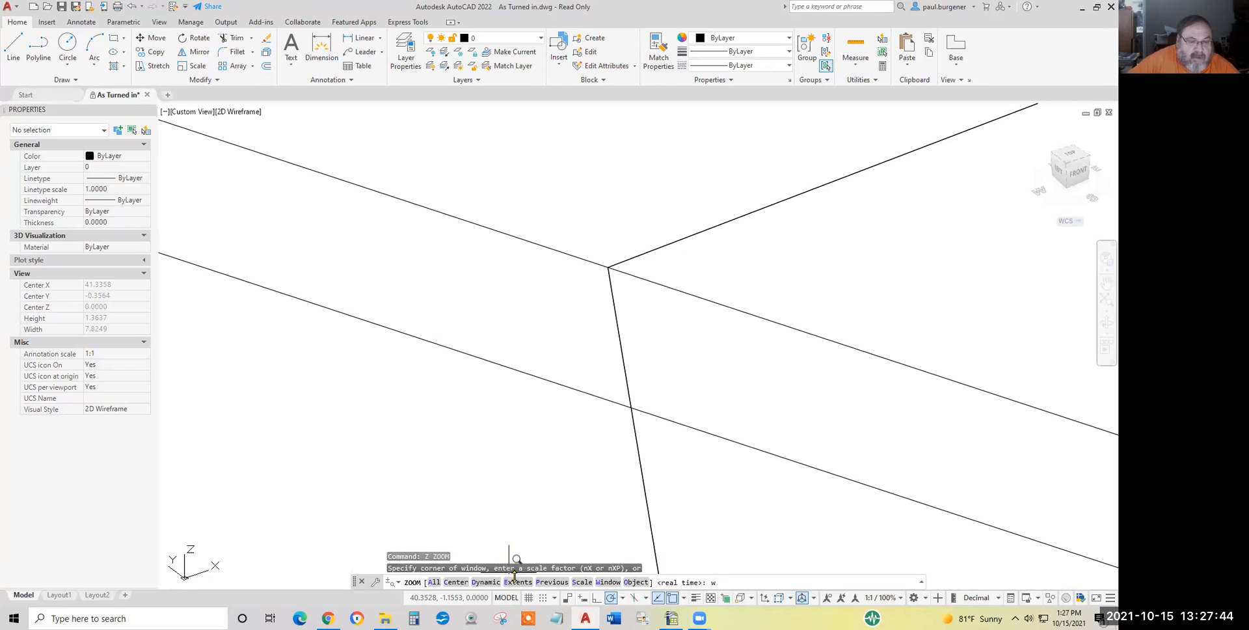
pyautogui.press('Return')
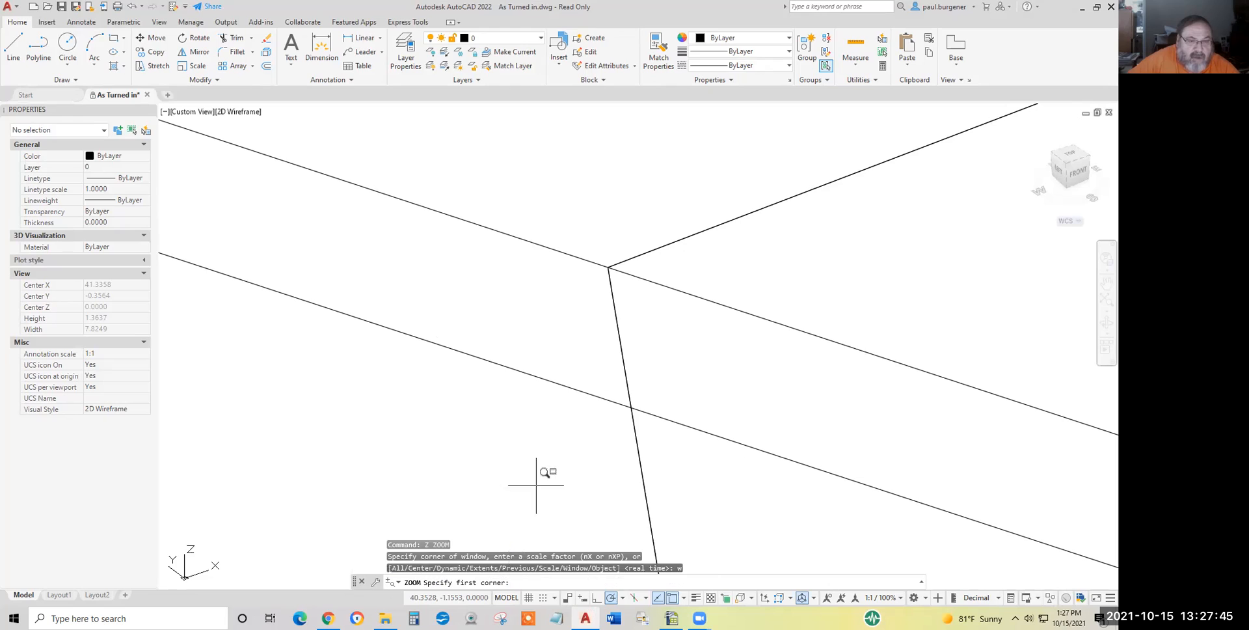
pyautogui.click(605, 267)
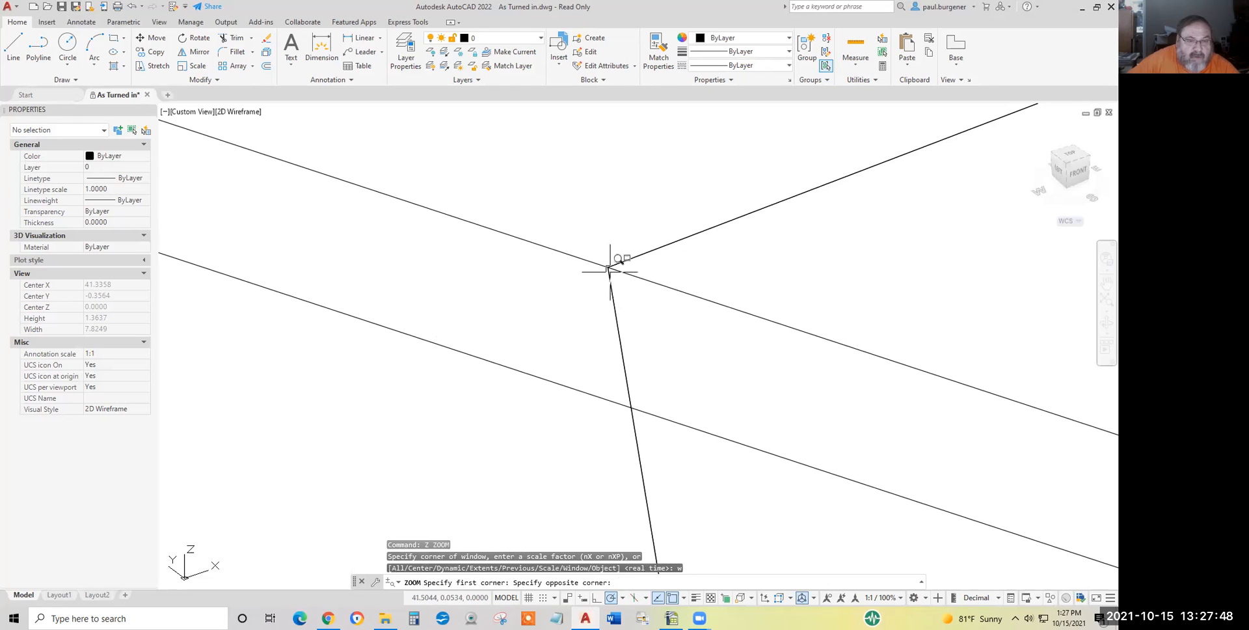
pyautogui.click(611, 270)
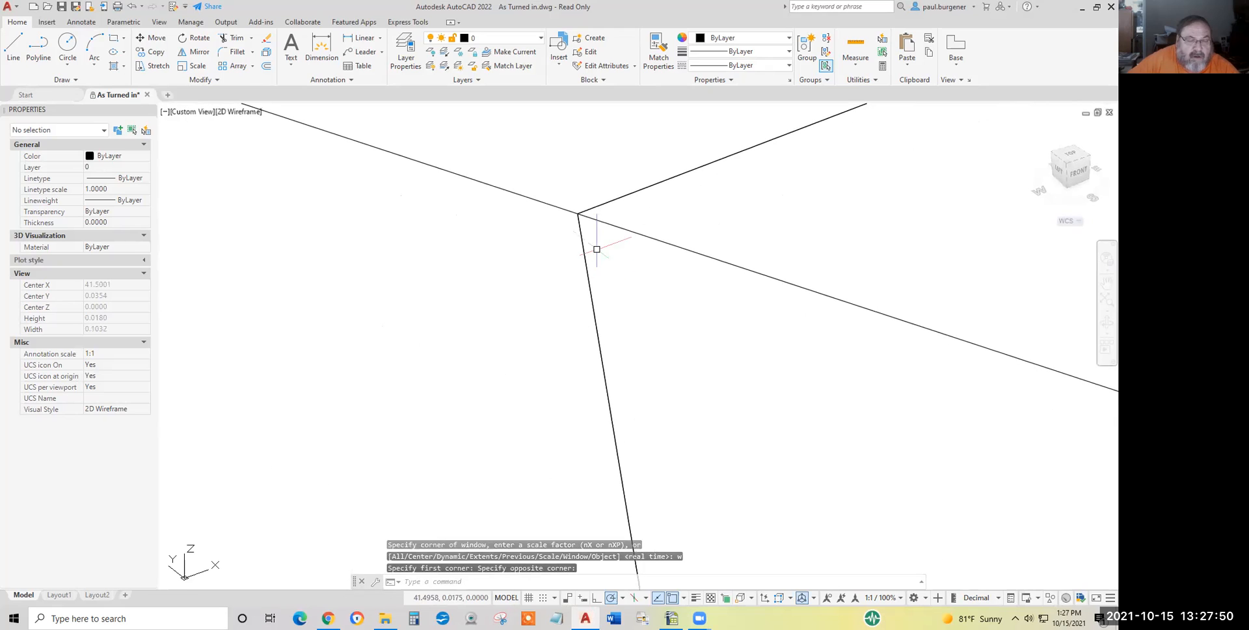
pyautogui.press('Return')
pyautogui.click(578, 215)
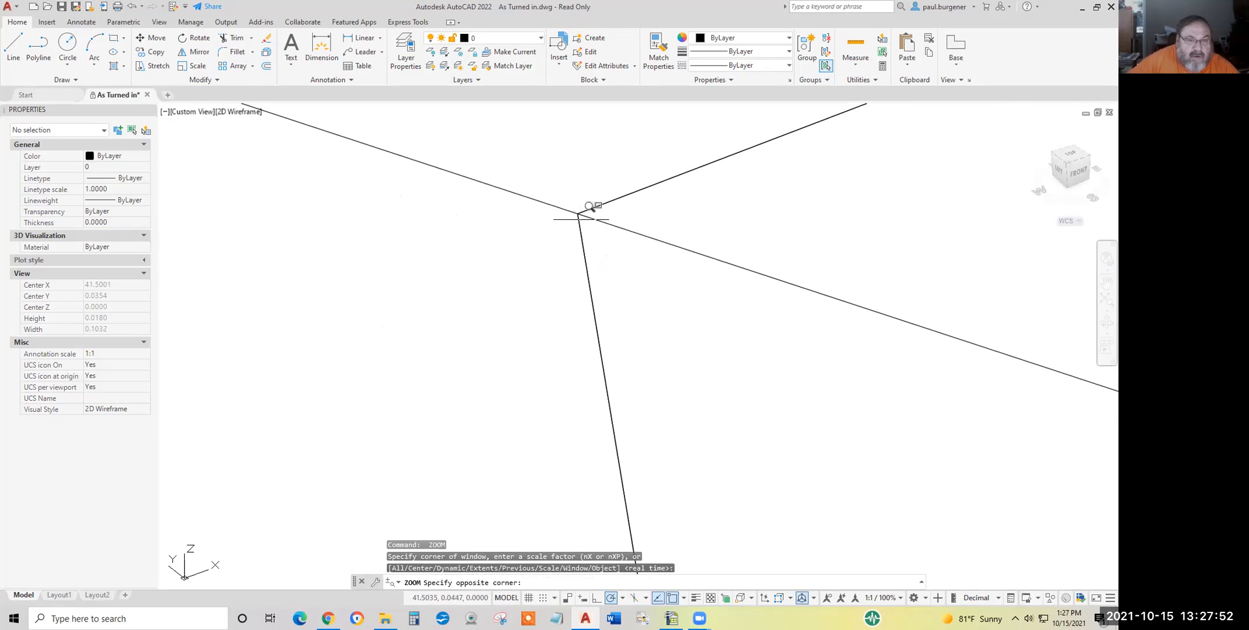
pyautogui.click(582, 216)
pyautogui.press('Return')
pyautogui.click(598, 307)
pyautogui.click(603, 303)
pyautogui.press('Return')
pyautogui.click(604, 321)
pyautogui.click(622, 355)
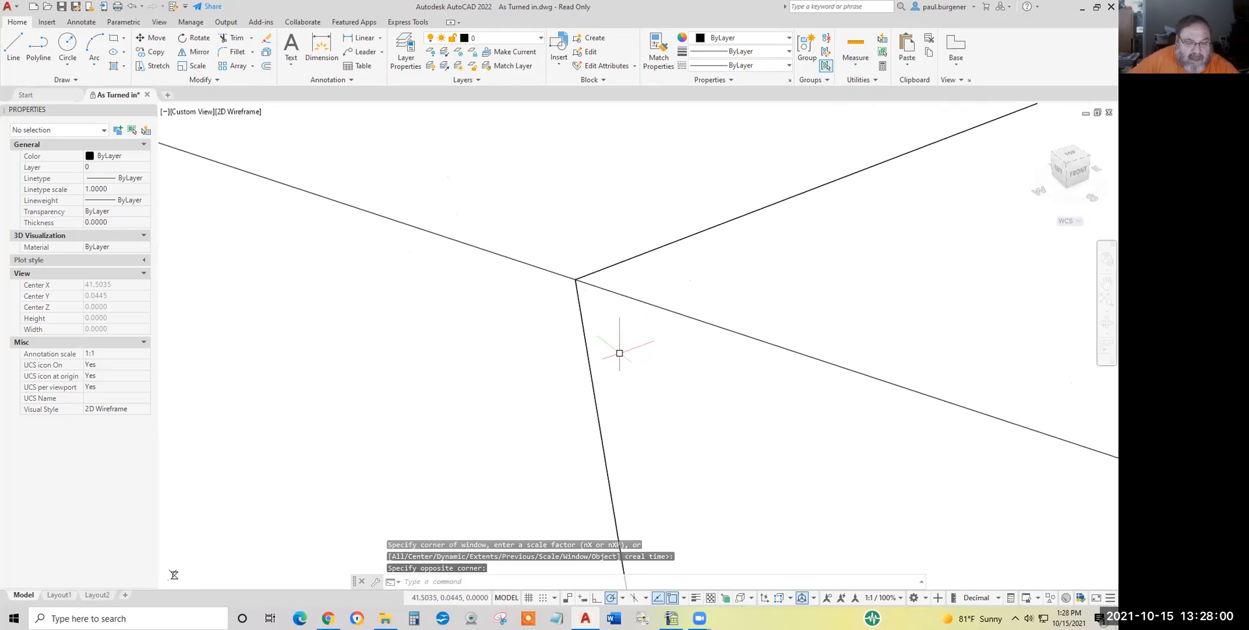
# Step: Identify the coordinates of the shared corner point twice, approaching it once from each side of the joint
pyautogui.write('d')
pyautogui.press('Return')
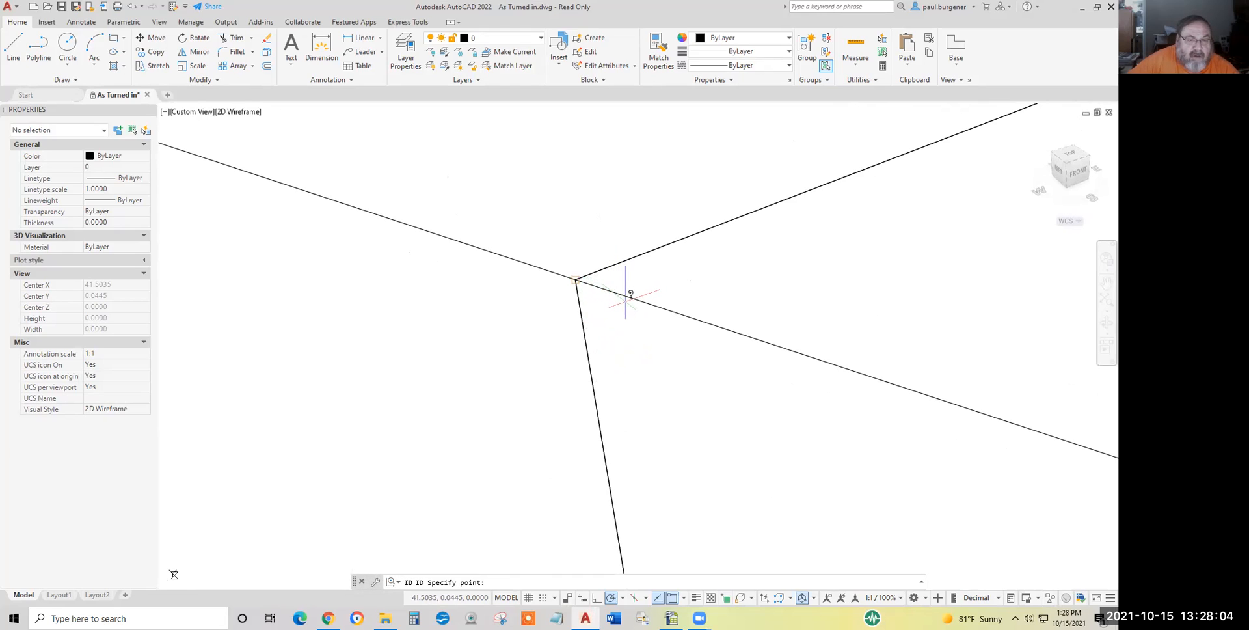
pyautogui.click(625, 297)
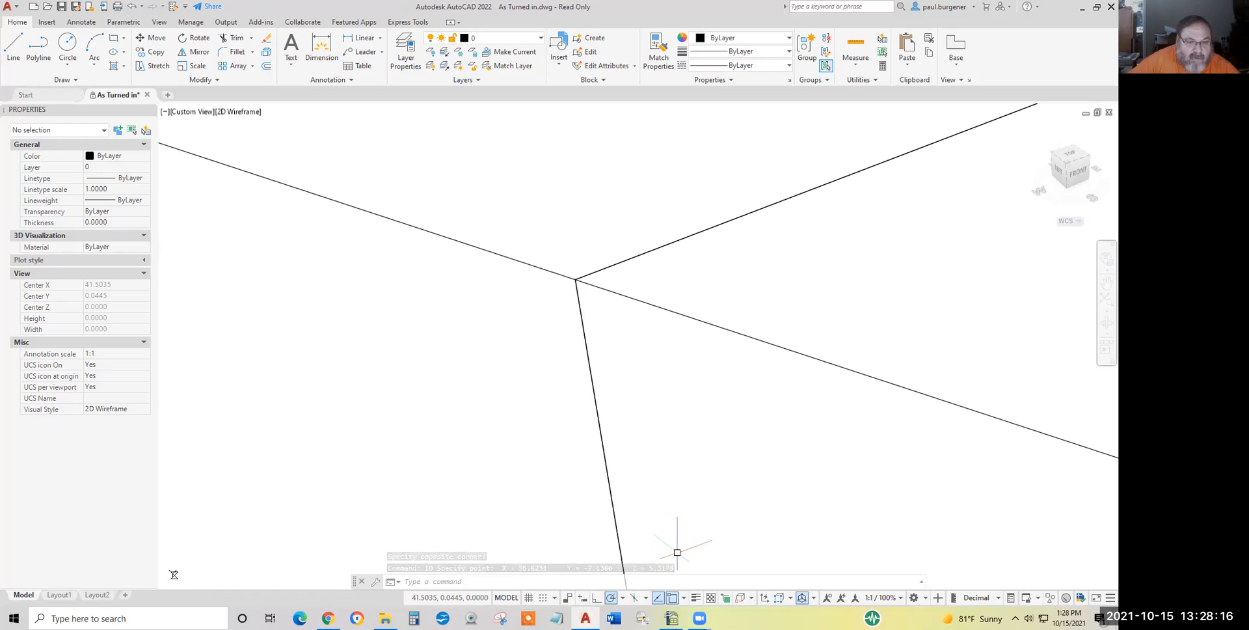
pyautogui.press('Return')
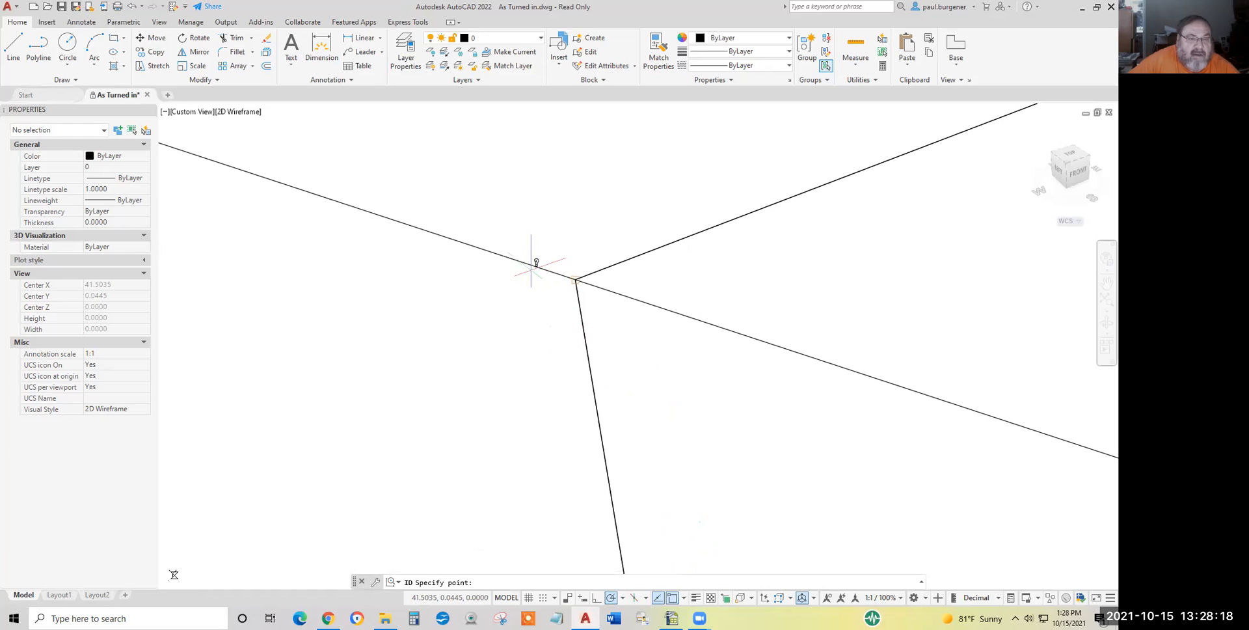
pyautogui.click(533, 272)
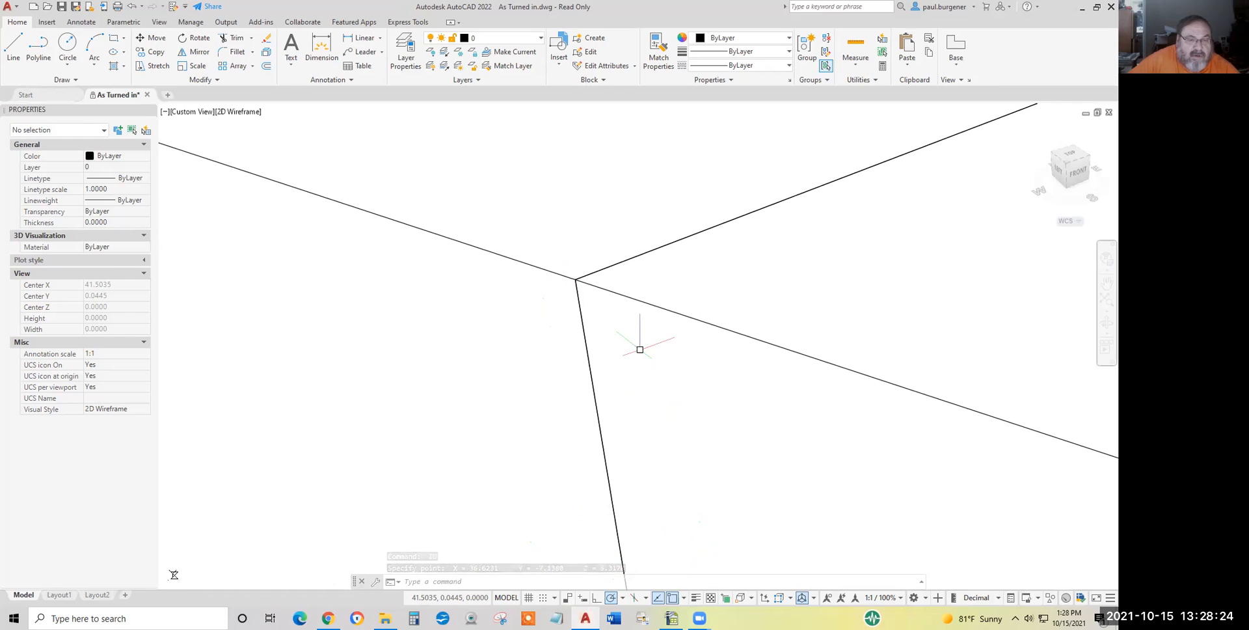
pyautogui.press('Escape')
# Step: Switch the workspace to 3D Modeling
pyautogui.scroll(-10, 627, 372)
pyautogui.scroll(-8, 650, 403)
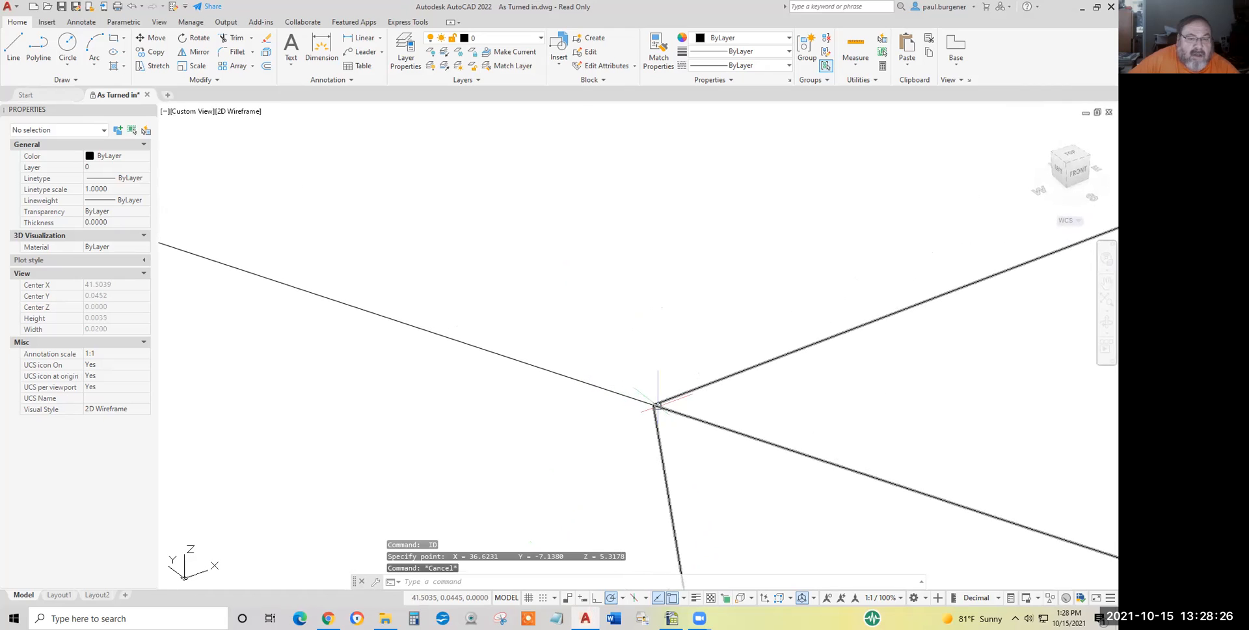
pyautogui.scroll(-3, 624, 362)
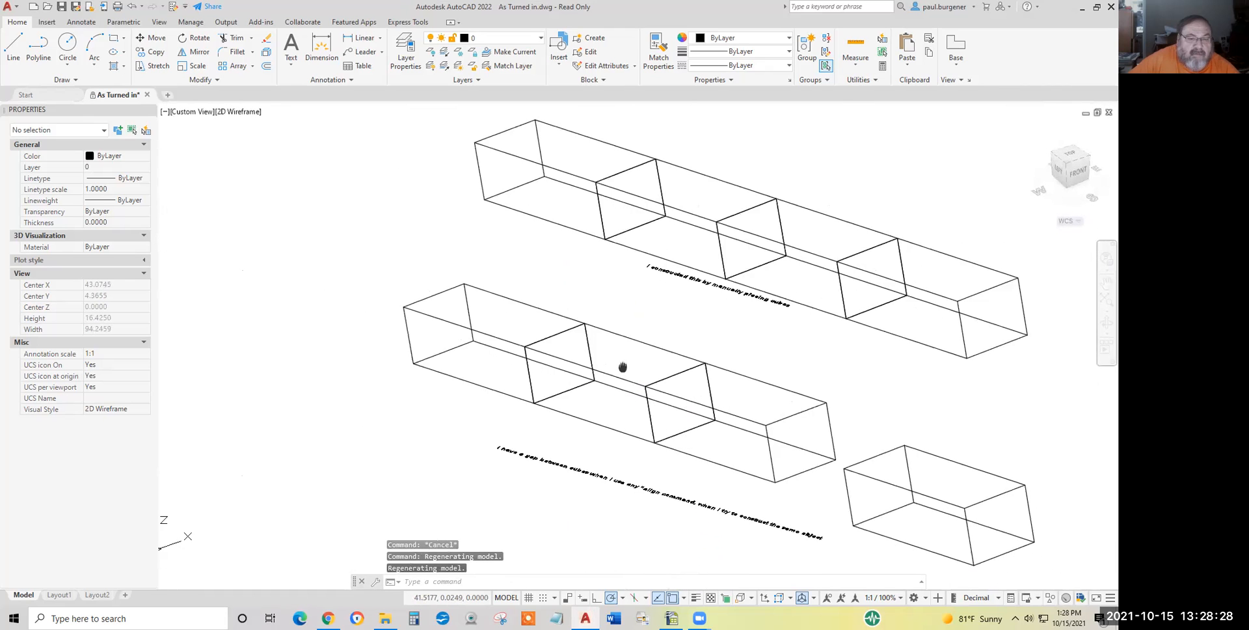
pyautogui.scroll(-2, 515, 320)
pyautogui.scroll(2, 515, 321)
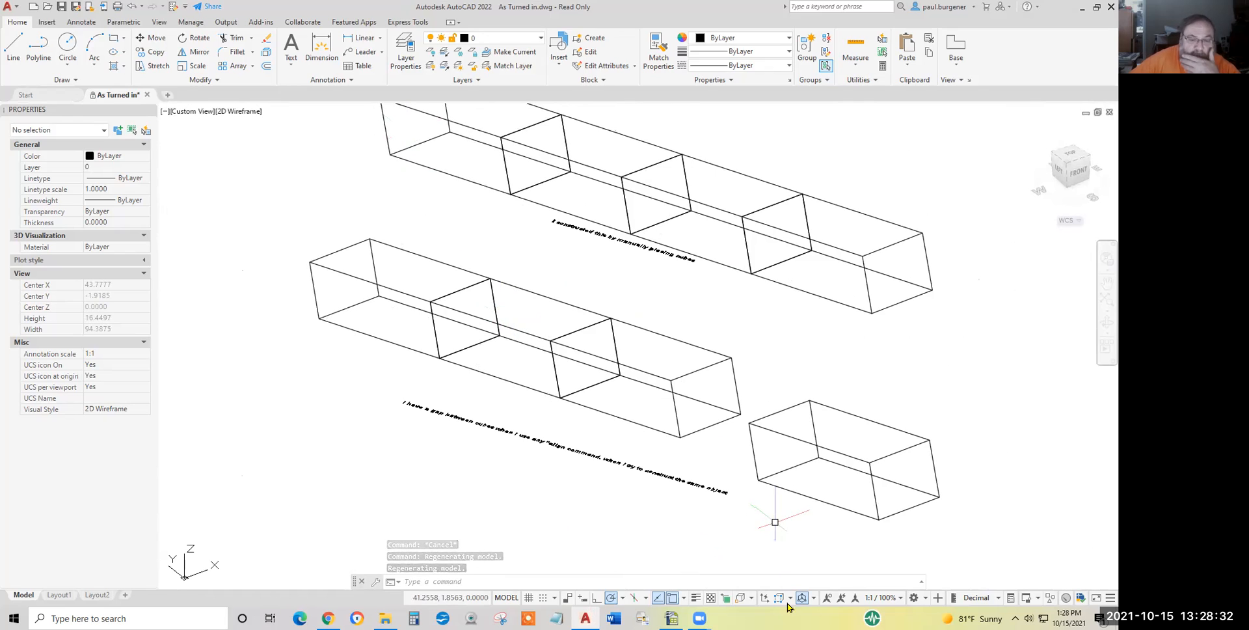
pyautogui.click(926, 598)
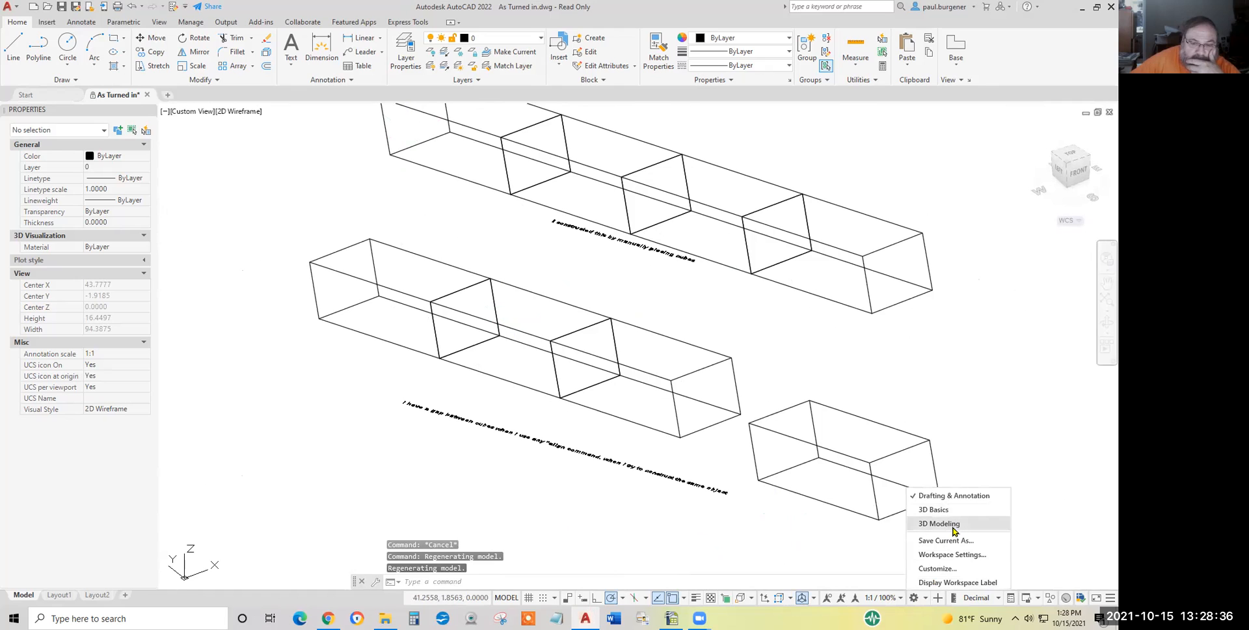
pyautogui.click(939, 523)
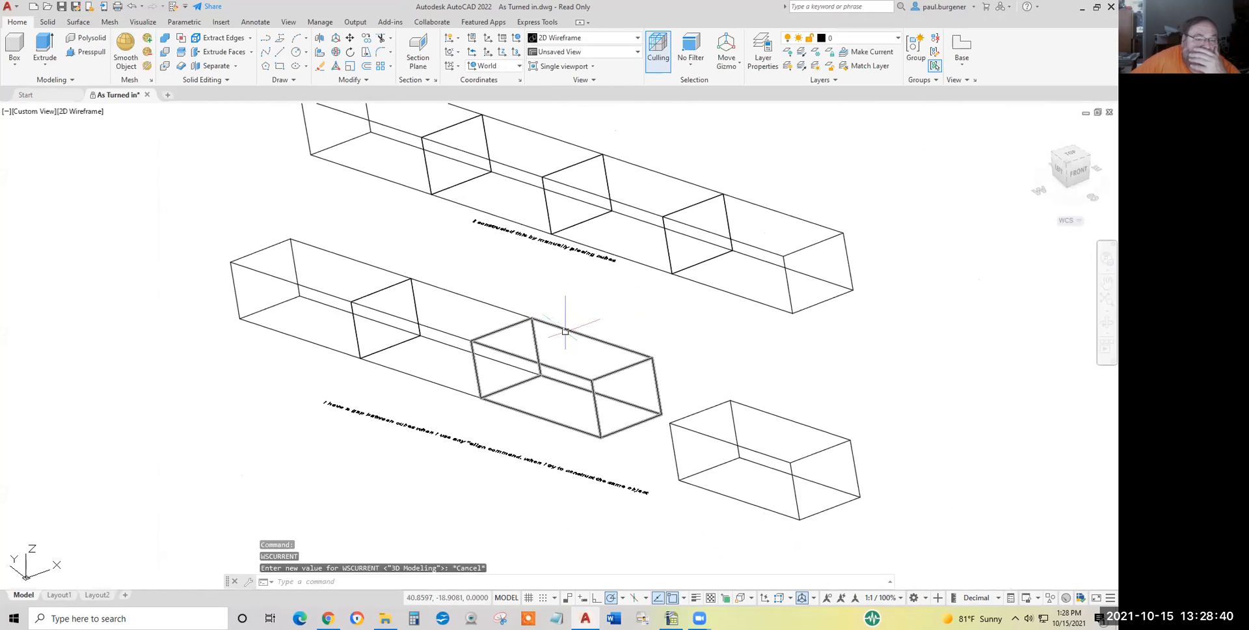
# Step: Use 3D Align to attach the separate fourth cube to the third cube's end face, matching three pairs of corner points
pyautogui.moveTo(492, 297); pyautogui.dragTo(583, 337, button='middle')
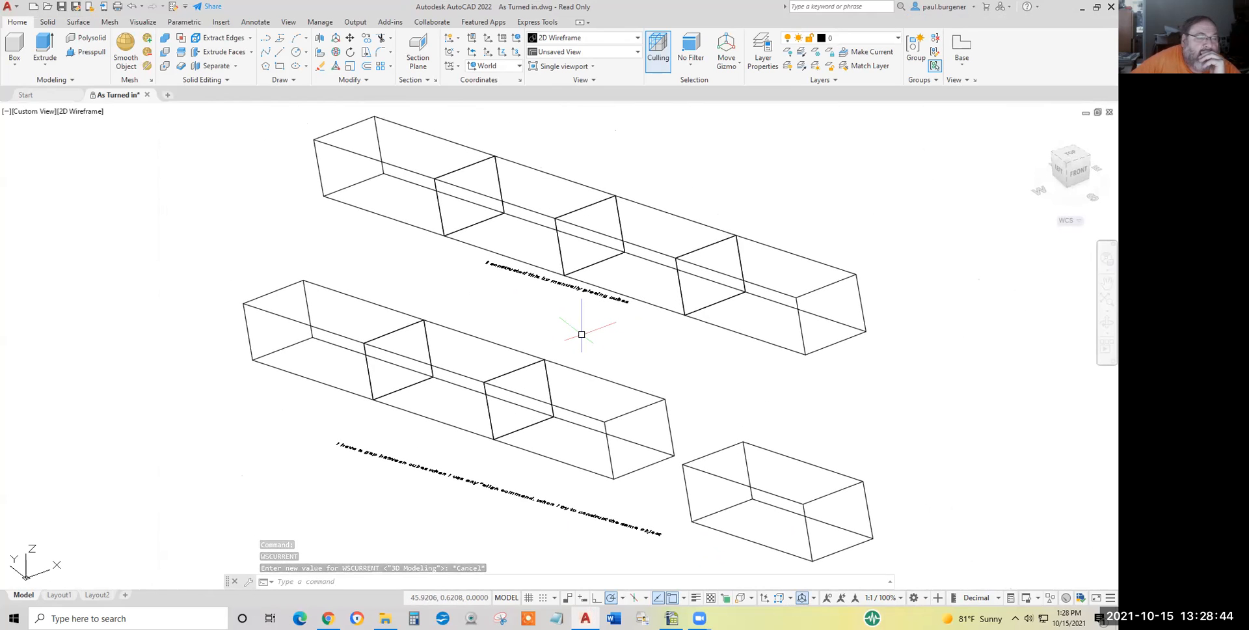
pyautogui.click(319, 52)
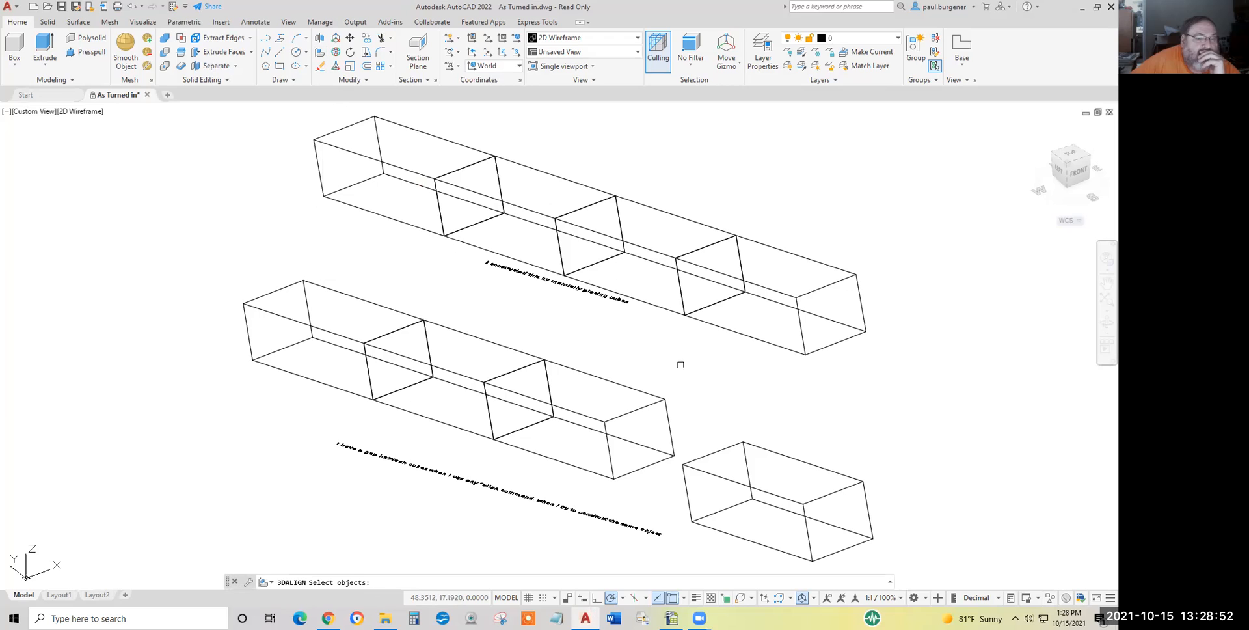
pyautogui.click(753, 446)
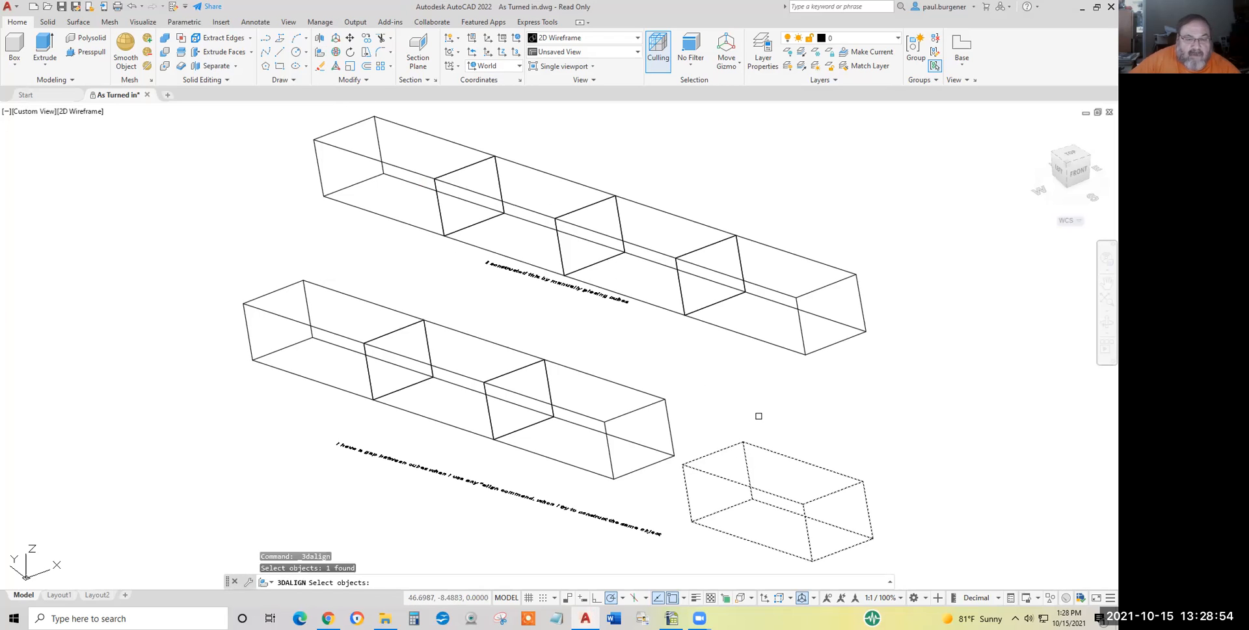
pyautogui.press('Return')
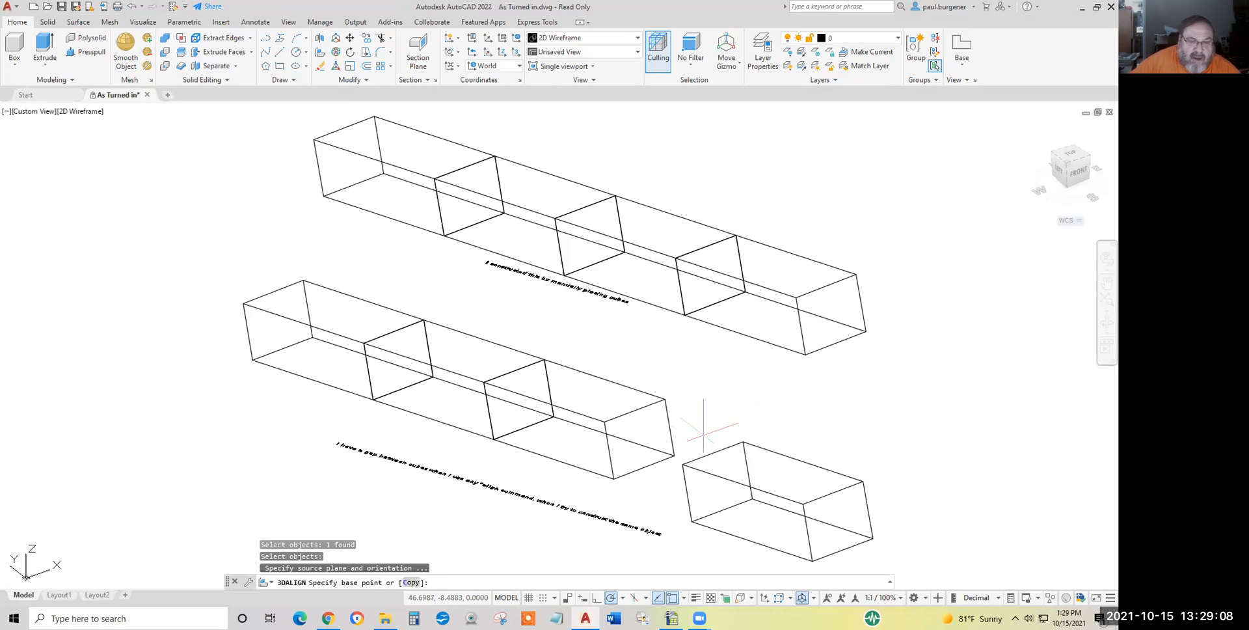
pyautogui.click(682, 465)
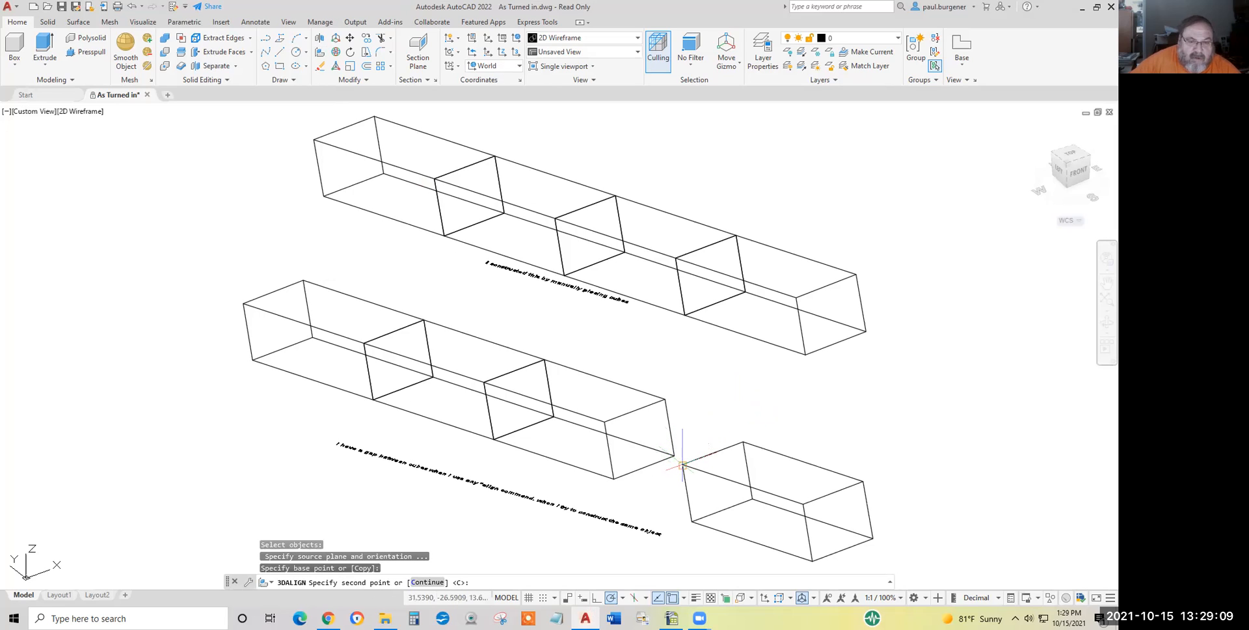
pyautogui.click(743, 443)
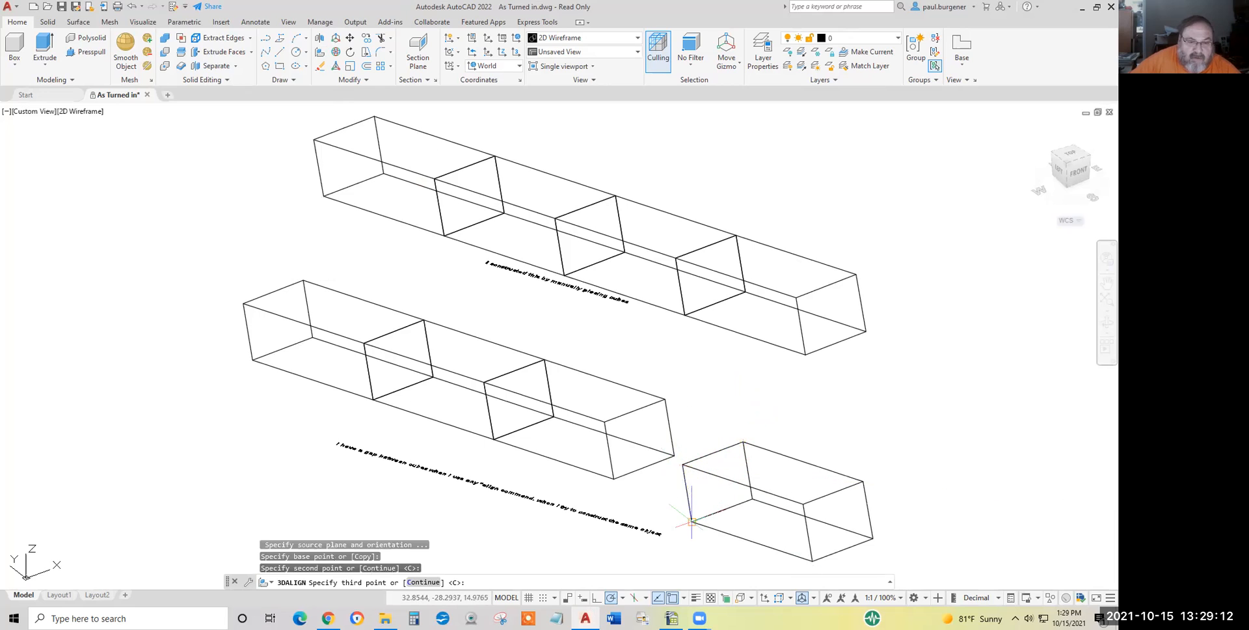
pyautogui.click(691, 520)
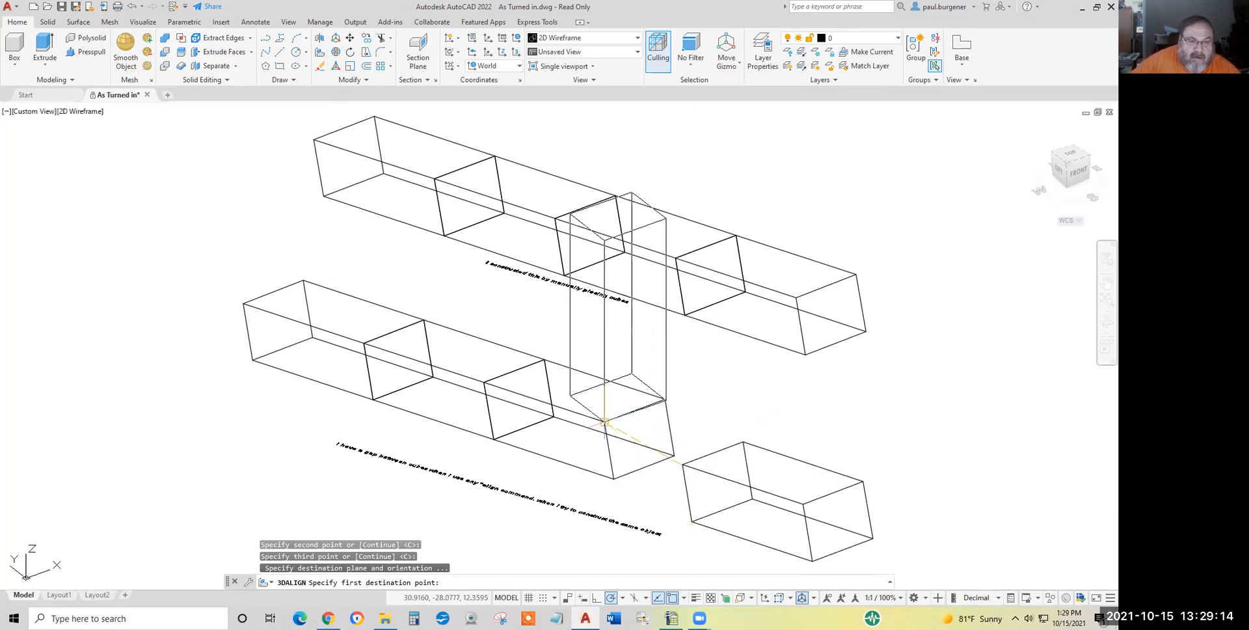
pyautogui.click(606, 421)
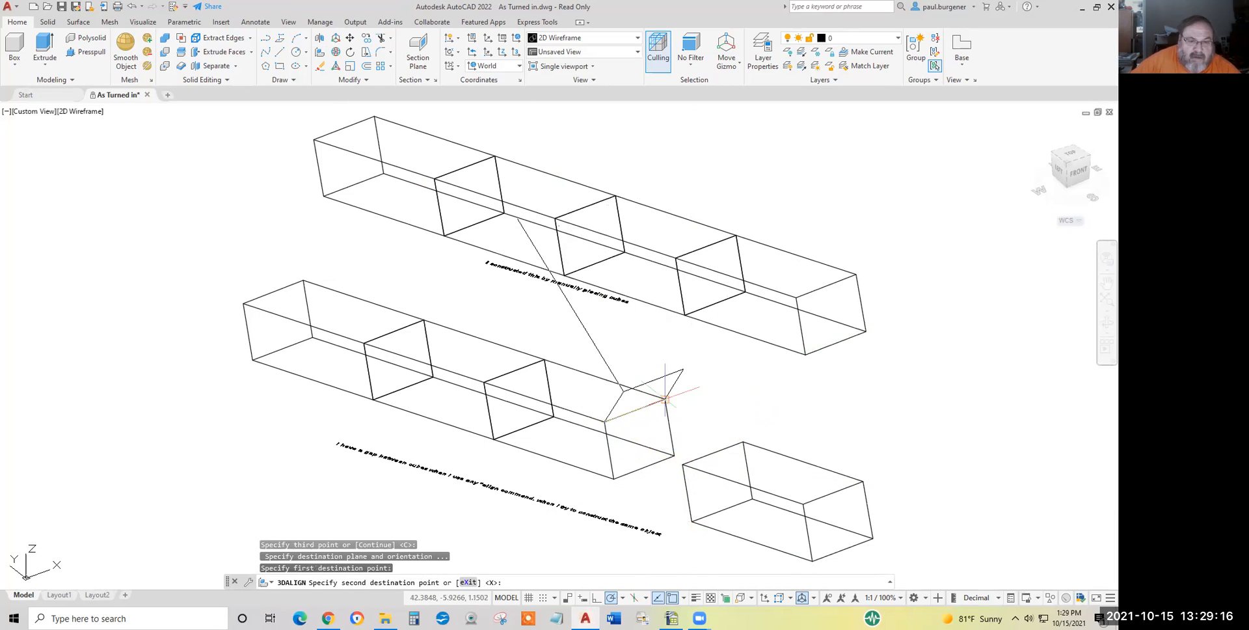
pyautogui.click(665, 399)
pyautogui.click(605, 469)
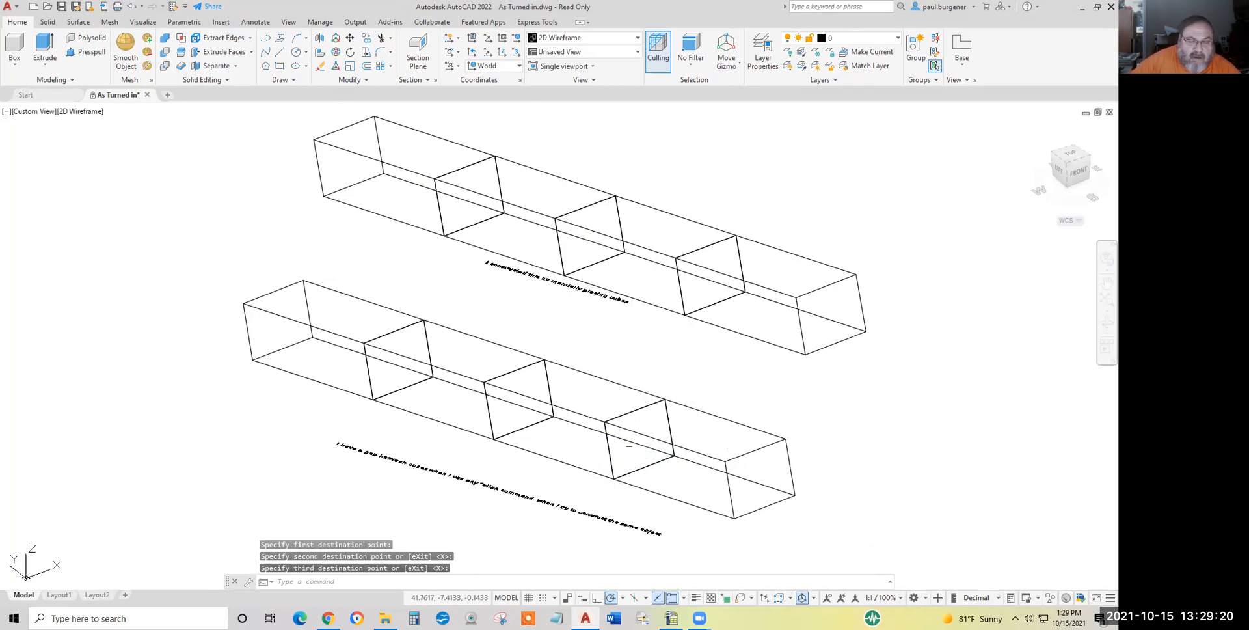
# Step: Examine up close the upper corner of the joint between the third and fourth cubes in the aligned row
pyautogui.scroll(8, 621, 428)
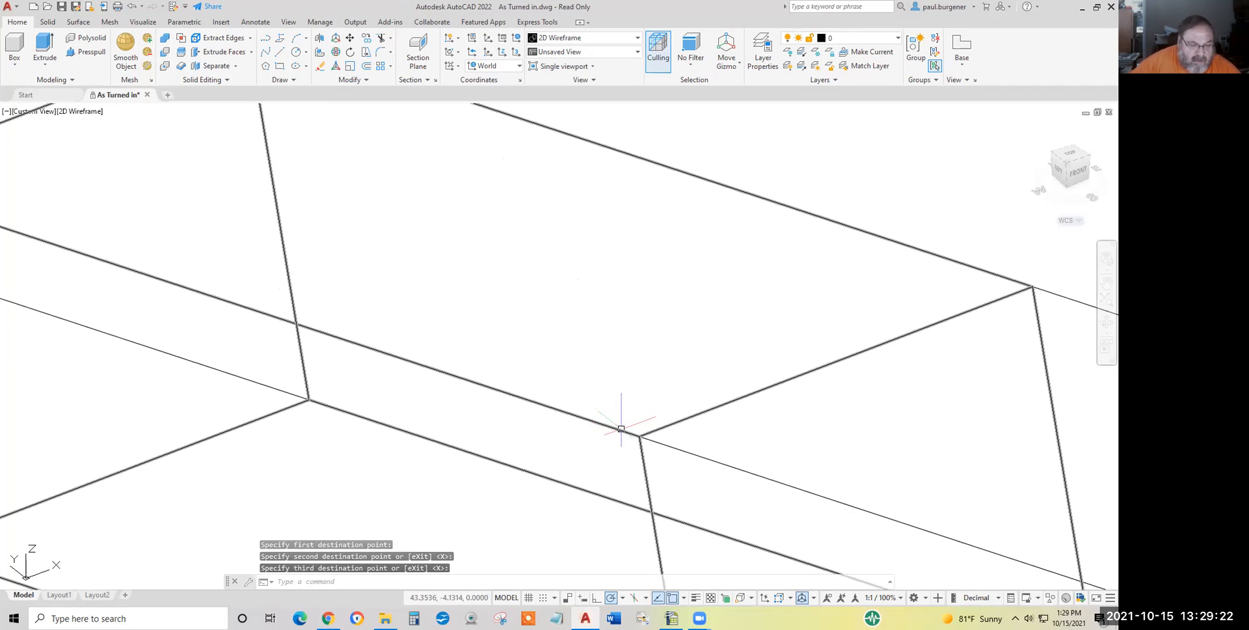
pyautogui.write('z')
pyautogui.press('Return')
pyautogui.write('w')
pyautogui.press('Return')
pyautogui.click(639, 436)
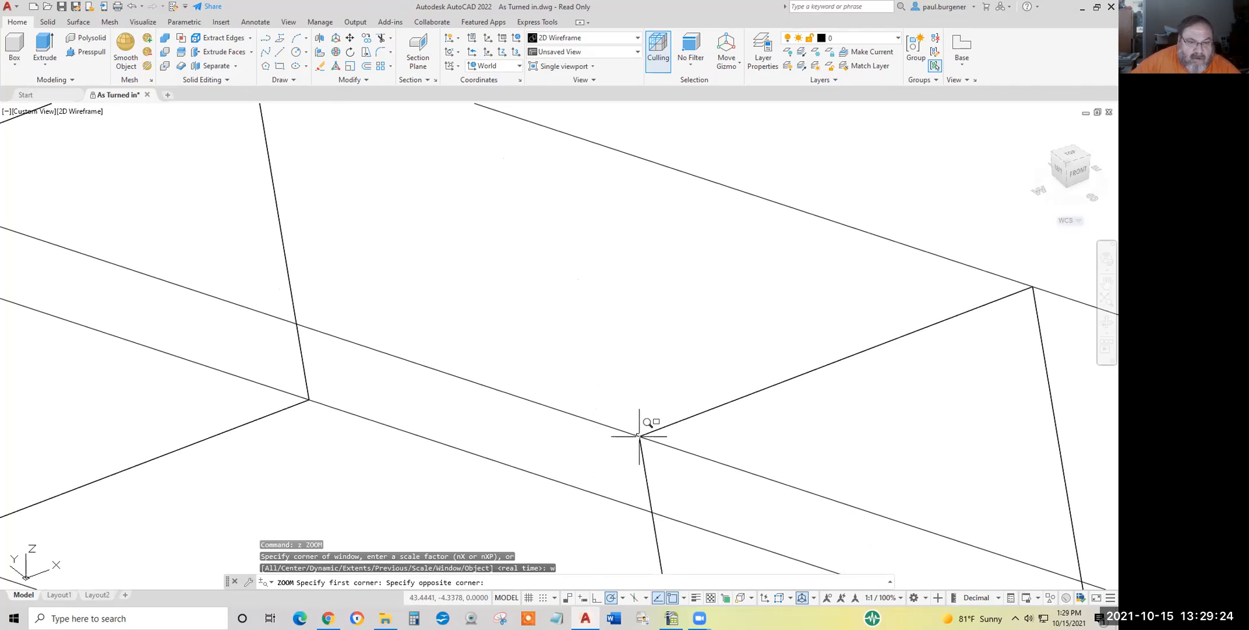
pyautogui.click(646, 432)
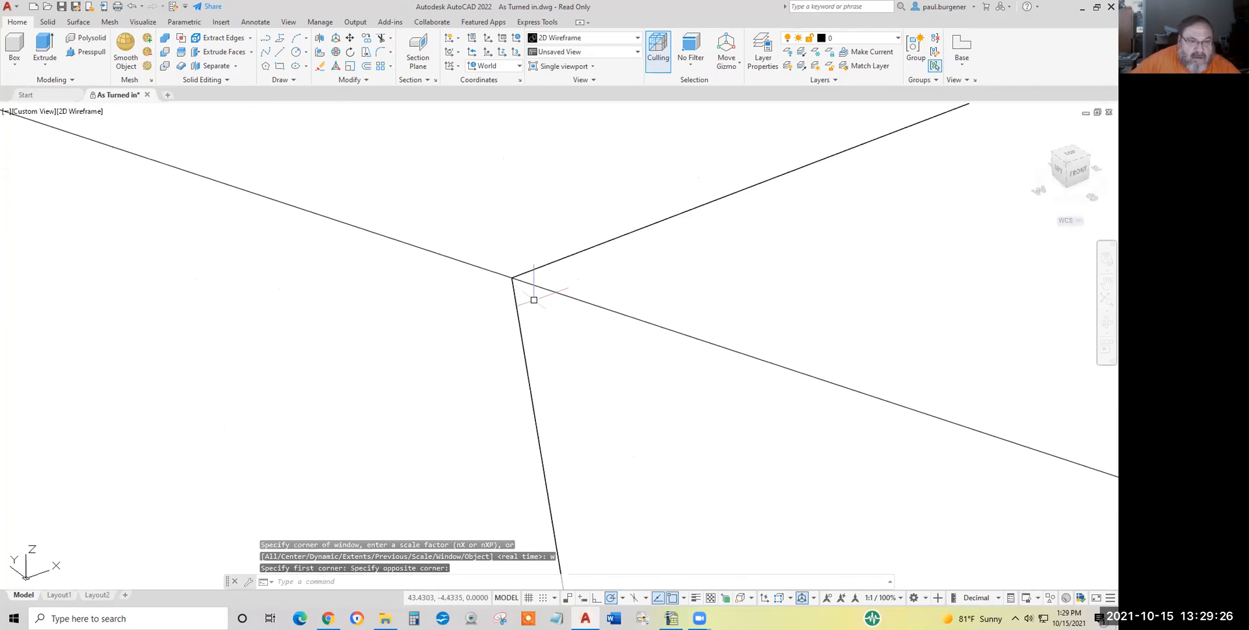
pyautogui.scroll(4, 530, 303)
pyautogui.moveTo(478, 260); pyautogui.dragTo(585, 540, button='middle')
pyautogui.scroll(3, 488, 402)
pyautogui.scroll(-3, 530, 427)
pyautogui.scroll(-8, 573, 433)
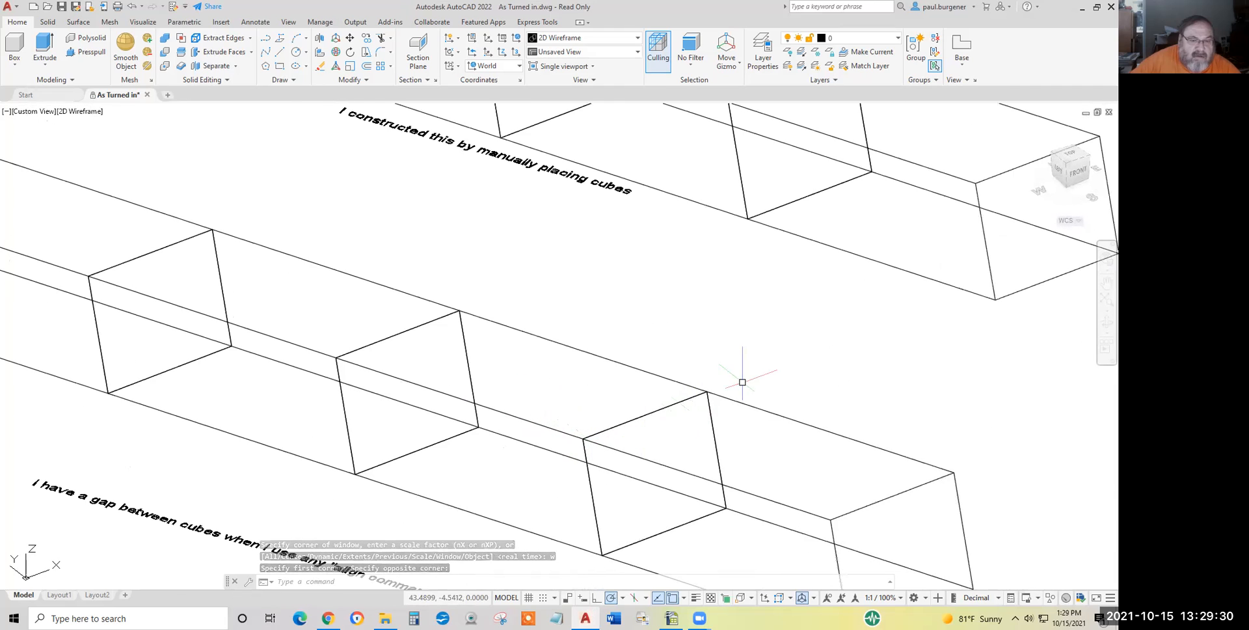
# Step: Display both rows of cubes in the Conceptual visual style
pyautogui.click(1107, 323)
pyautogui.moveTo(736, 343)
pyautogui.mouseDown()
pyautogui.moveTo(814, 354)
pyautogui.moveTo(743, 361)
pyautogui.moveTo(714, 343)
pyautogui.moveTo(692, 356)
pyautogui.moveTo(727, 351)
pyautogui.moveTo(661, 346)
pyautogui.moveTo(719, 347)
pyautogui.mouseUp()
pyautogui.press('Escape')
pyautogui.click(80, 111)
pyautogui.click(109, 153)
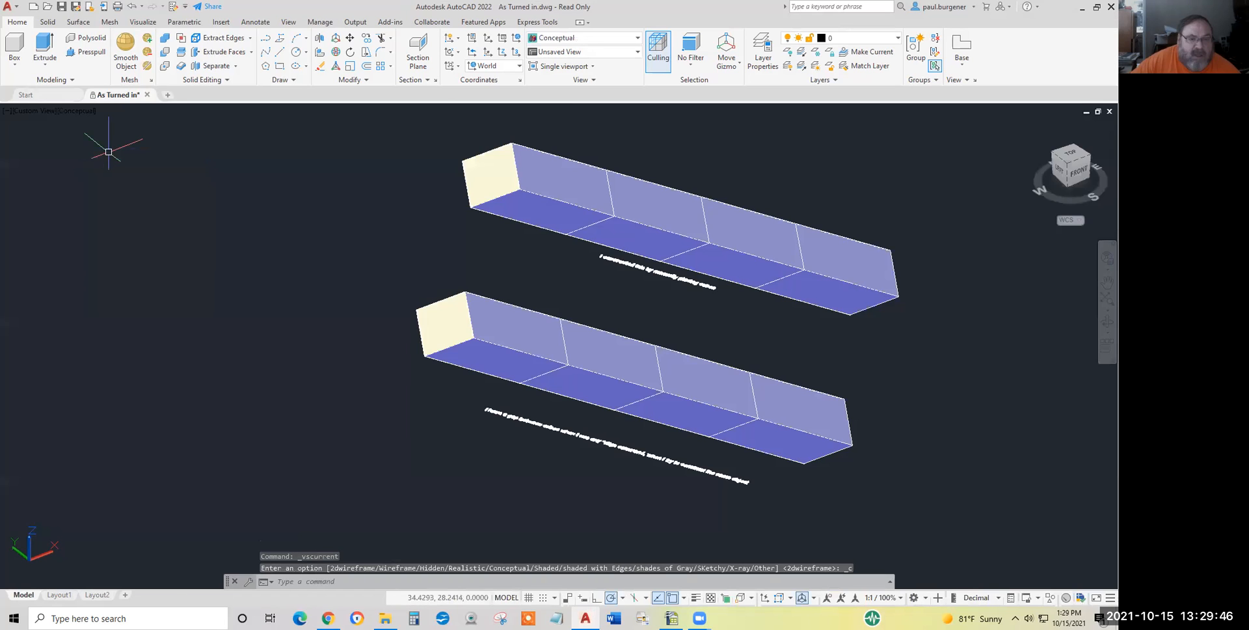
# Step: Inspect both shaded rows from an orbited viewpoint, along with the single cube beyond them
pyautogui.click(1102, 327)
pyautogui.moveTo(820, 348); pyautogui.dragTo(778, 340)
pyautogui.rightClick(777, 339)
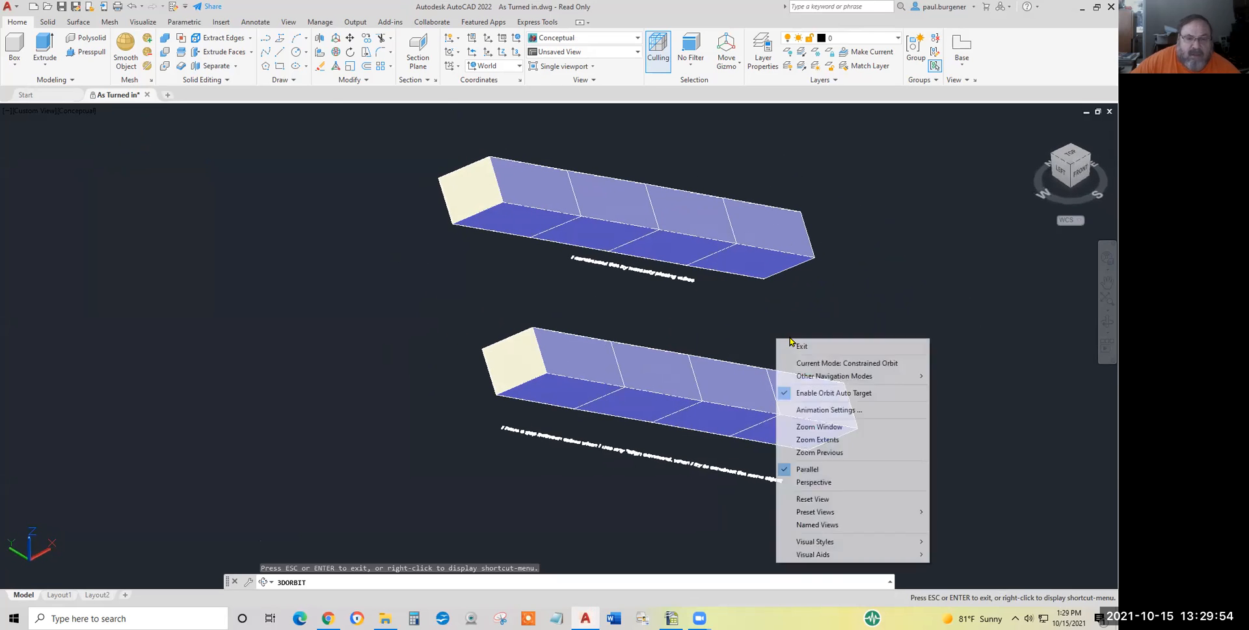
pyautogui.click(814, 347)
pyautogui.scroll(-3, 703, 329)
pyautogui.moveTo(703, 330); pyautogui.dragTo(559, 349, button='middle')
pyautogui.scroll(2, 560, 350)
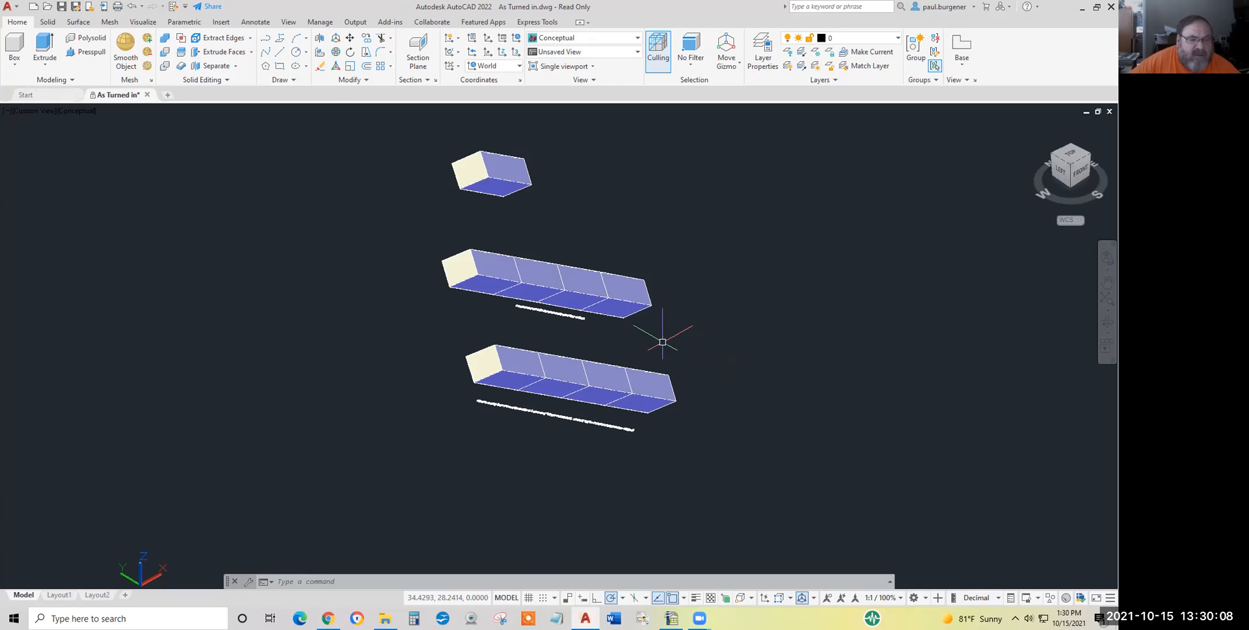
pyautogui.moveTo(640, 350); pyautogui.dragTo(630, 374, button='middle')
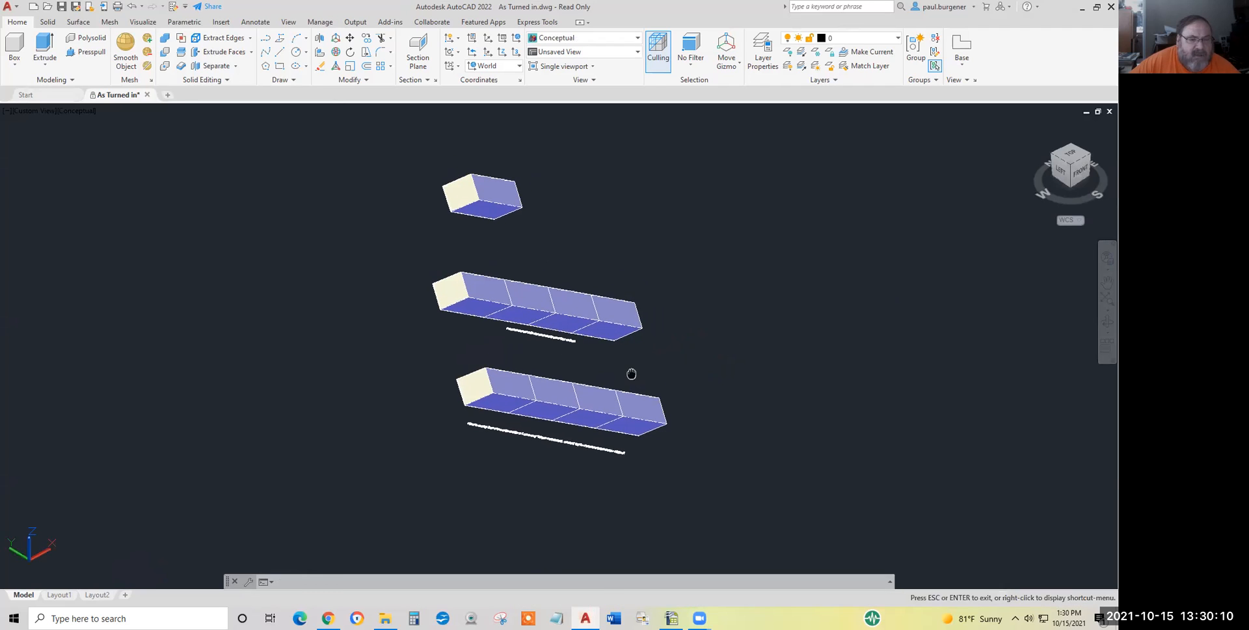